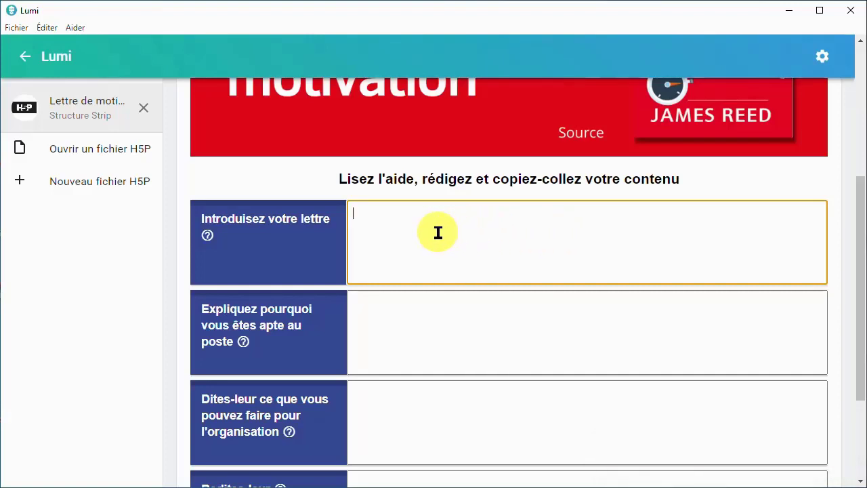
Copy the completed cover letter text from the Structure Strip activity and paste it into a blank Notepad document
{"action": "left_click", "coordinate": [205, 238]}
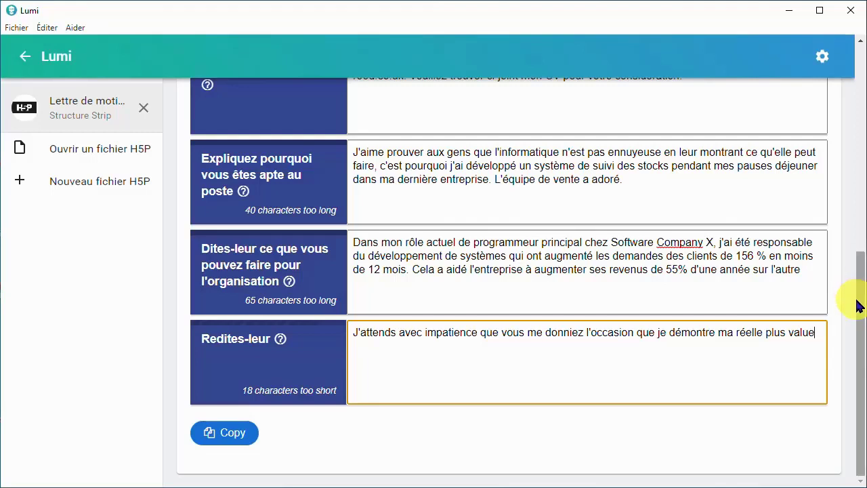
{"action": "left_click", "coordinate": [228, 440]}
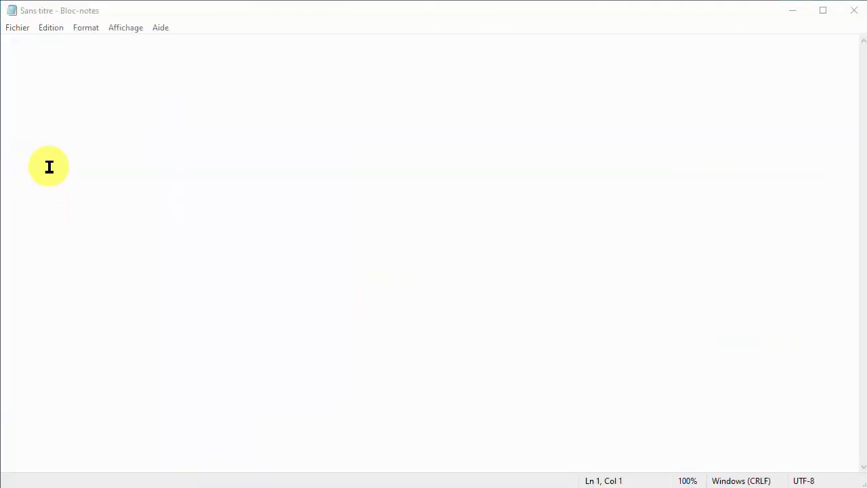
{"action": "left_click", "coordinate": [50, 98]}
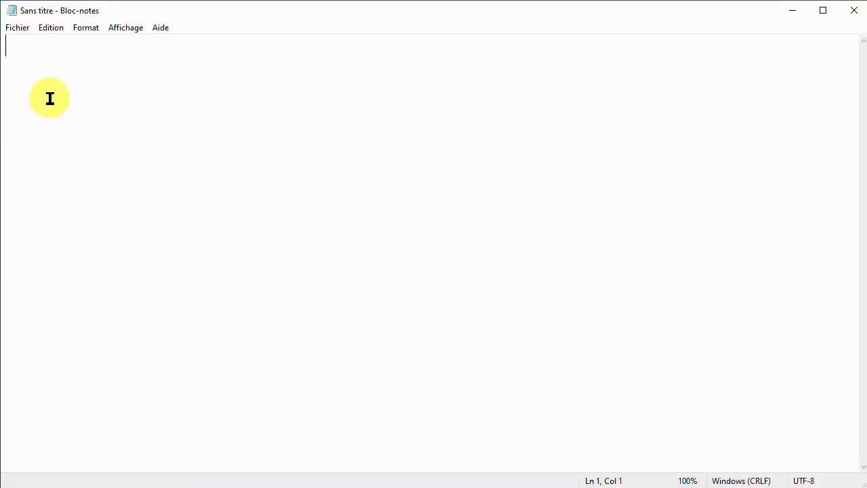
{"action": "key", "text": "ctrl+v"}
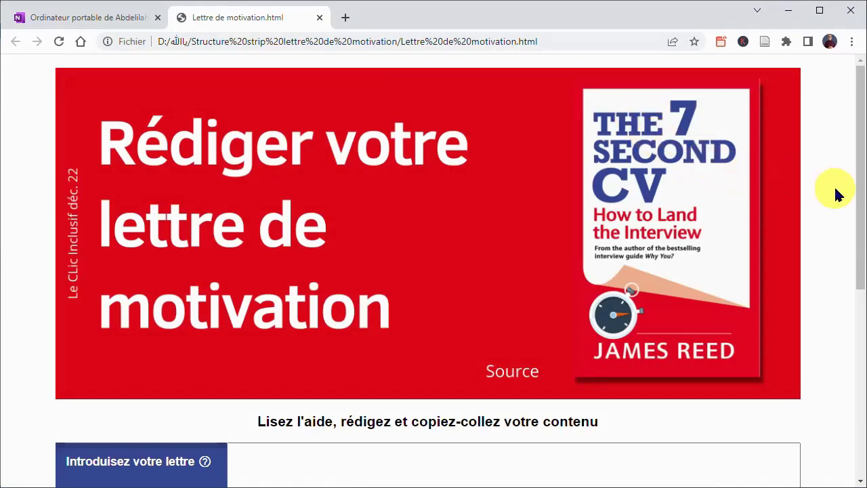
Switch to the browser and examine the instruction line and the writing sections of Lettre de motivation.html
{"action": "left_click_drag", "start_coordinate": [855, 172], "coordinate": [855, 296]}
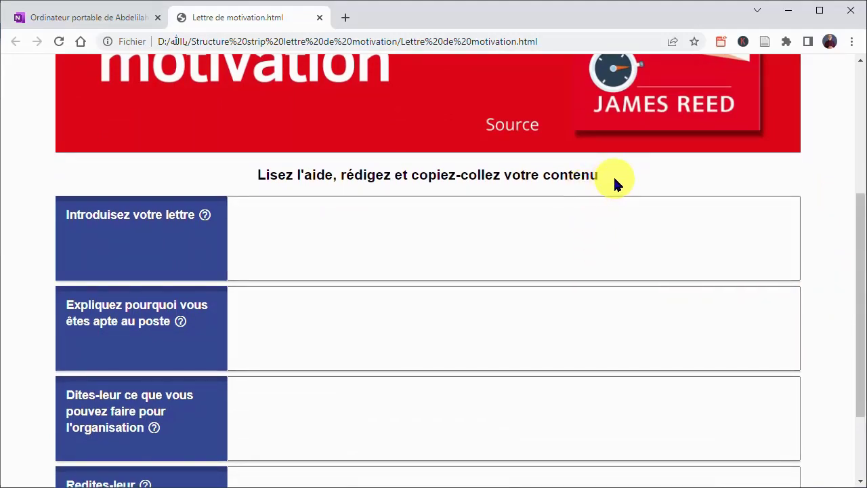
{"action": "left_click_drag", "start_coordinate": [612, 175], "coordinate": [247, 170]}
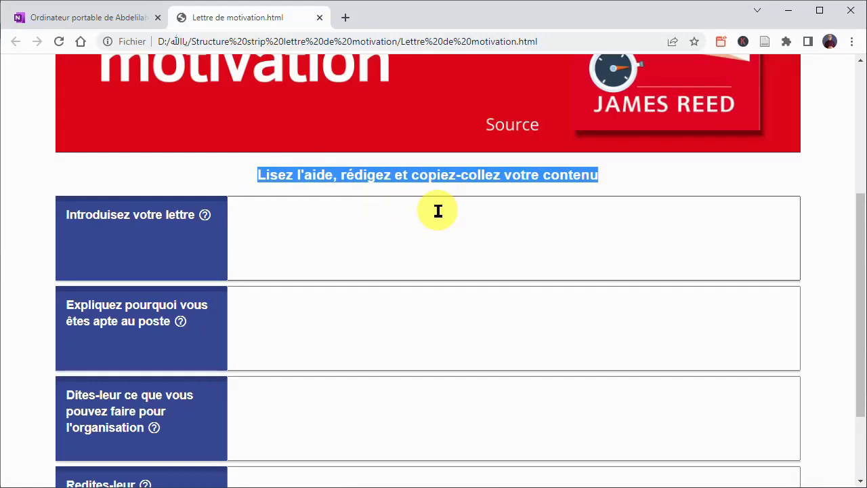
{"action": "left_click", "coordinate": [391, 262]}
{"action": "left_click", "coordinate": [181, 263]}
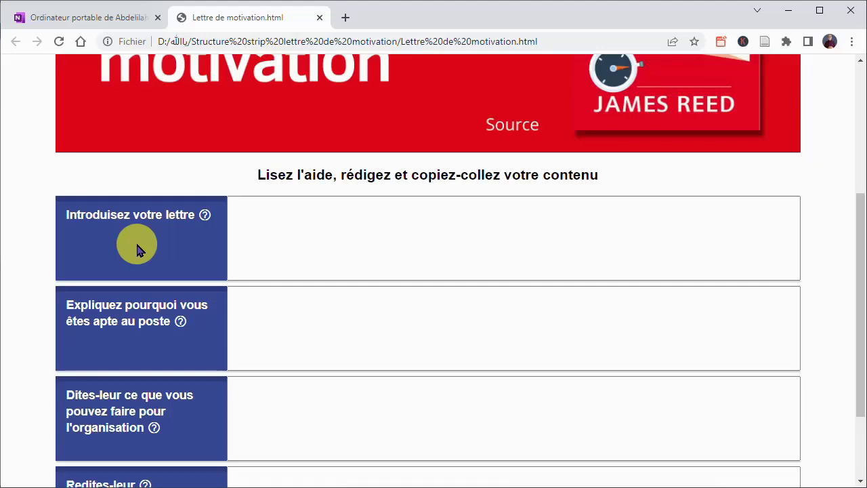
{"action": "left_click", "coordinate": [344, 213]}
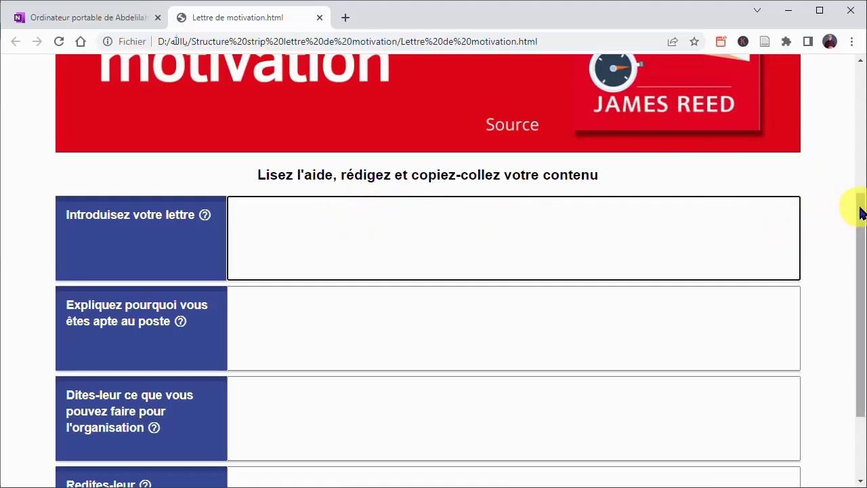
{"action": "left_click_drag", "start_coordinate": [861, 210], "coordinate": [822, 350]}
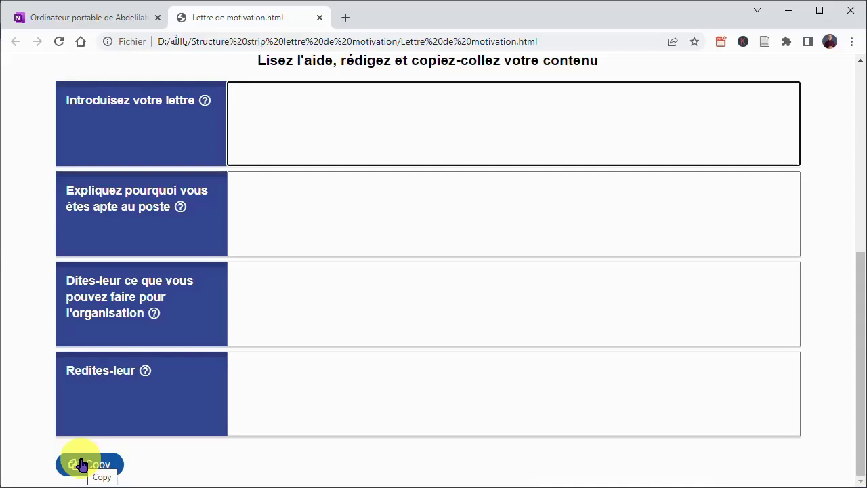
Read the help for the "Introduisez votre lettre" section and close it
{"action": "left_click", "coordinate": [204, 102]}
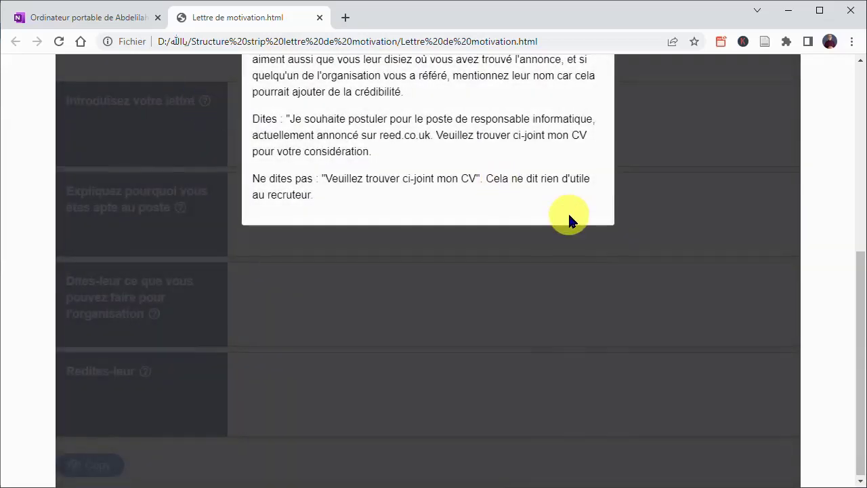
{"action": "scroll", "coordinate": [568, 211], "scroll_direction": "up", "scroll_amount": 4}
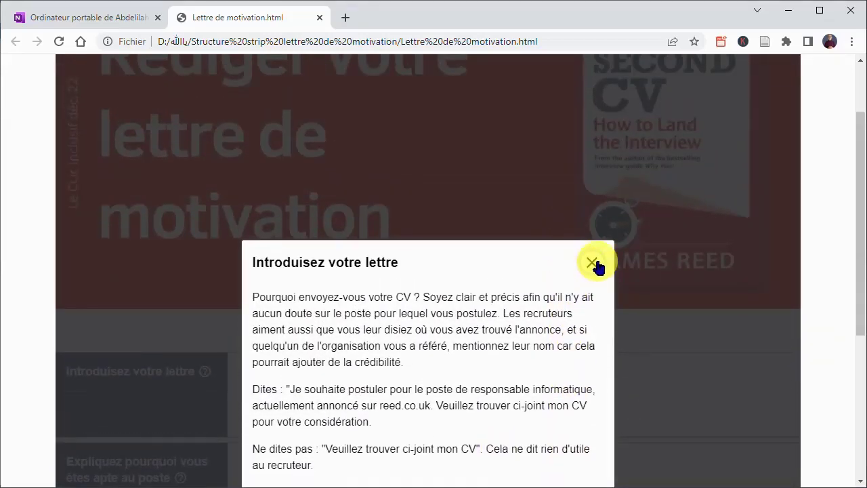
{"action": "left_click", "coordinate": [592, 262]}
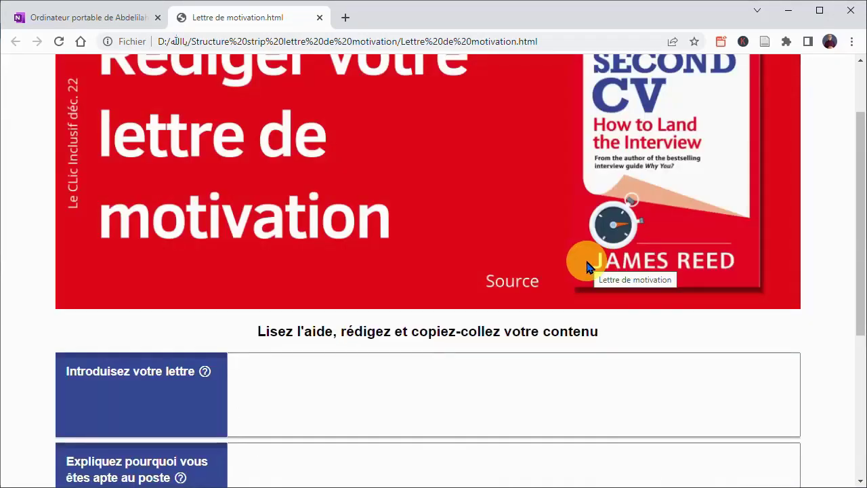
{"action": "scroll", "coordinate": [598, 274], "scroll_direction": "up", "scroll_amount": 1}
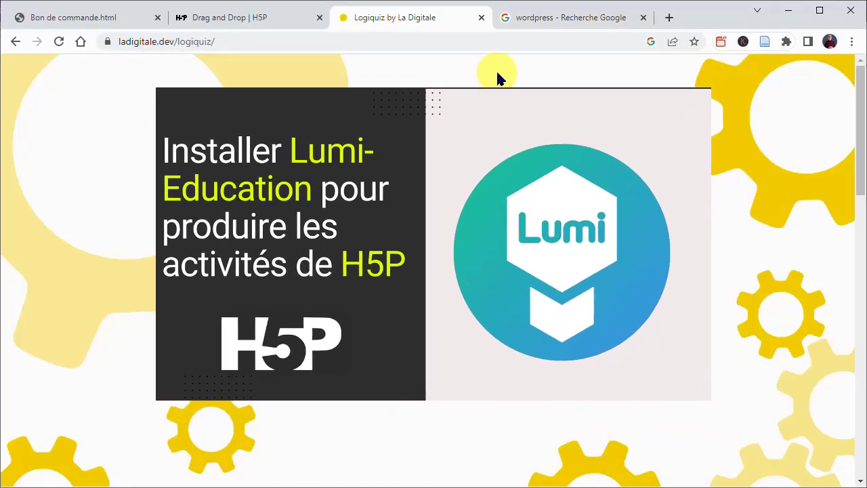
{"action": "left_click", "coordinate": [554, 24]}
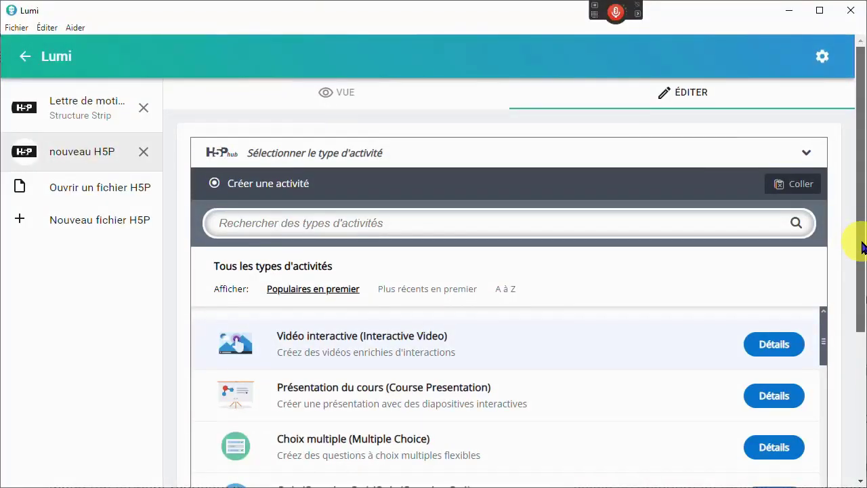
In Lumi, browse the activity types of the new H5P file and sort them from A to Z
{"action": "left_click_drag", "start_coordinate": [861, 246], "coordinate": [857, 356]}
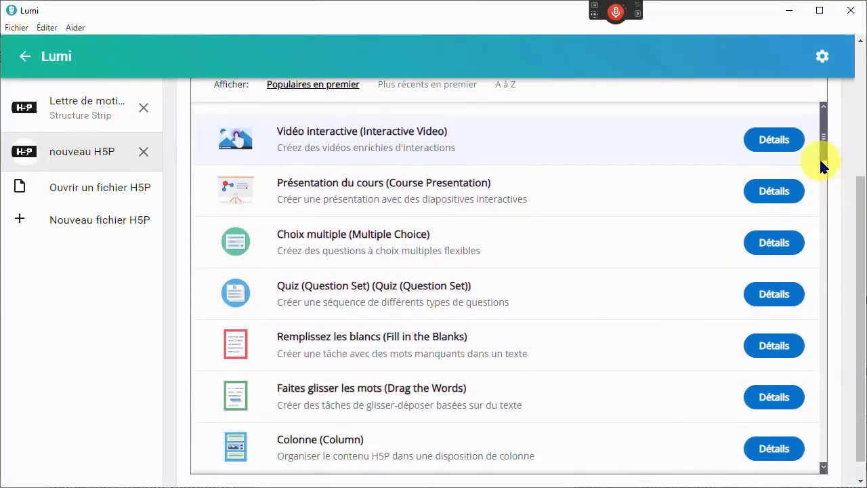
{"action": "left_click_drag", "start_coordinate": [821, 144], "coordinate": [832, 130]}
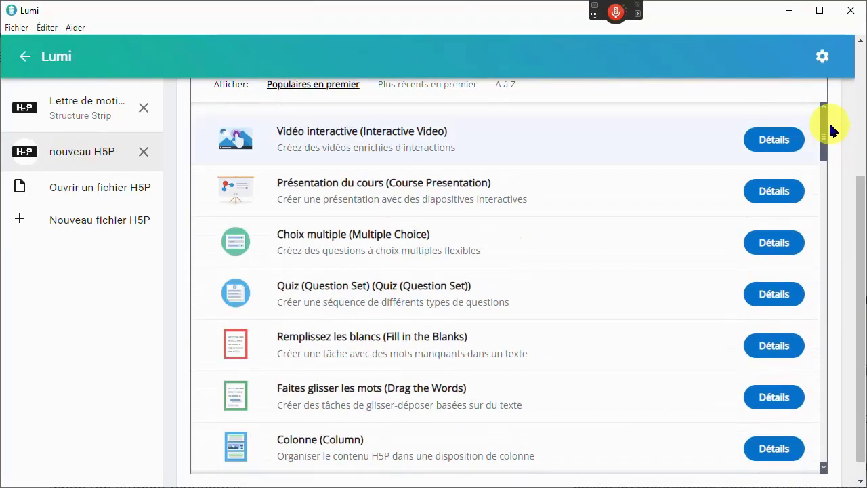
{"action": "left_click_drag", "start_coordinate": [863, 225], "coordinate": [859, 86]}
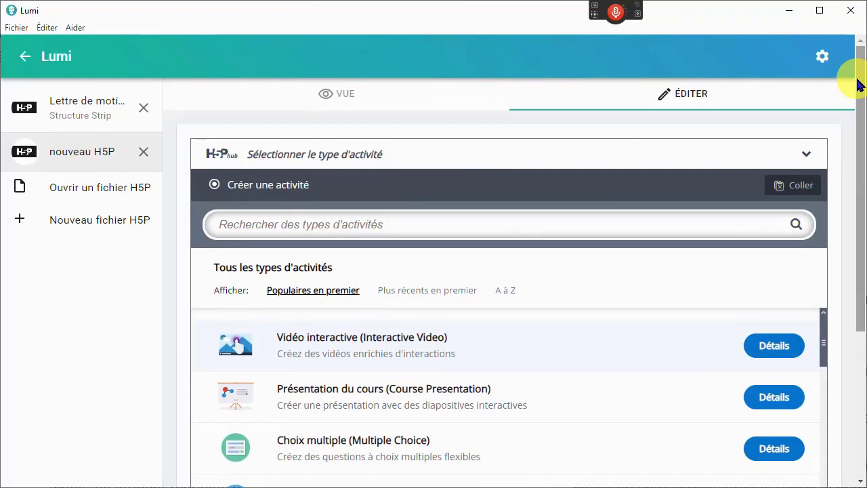
{"action": "left_click", "coordinate": [358, 226]}
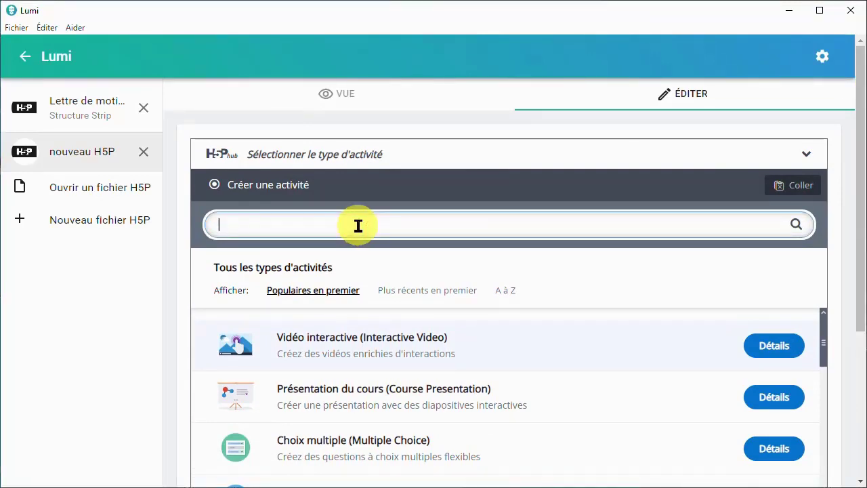
{"action": "left_click", "coordinate": [507, 291]}
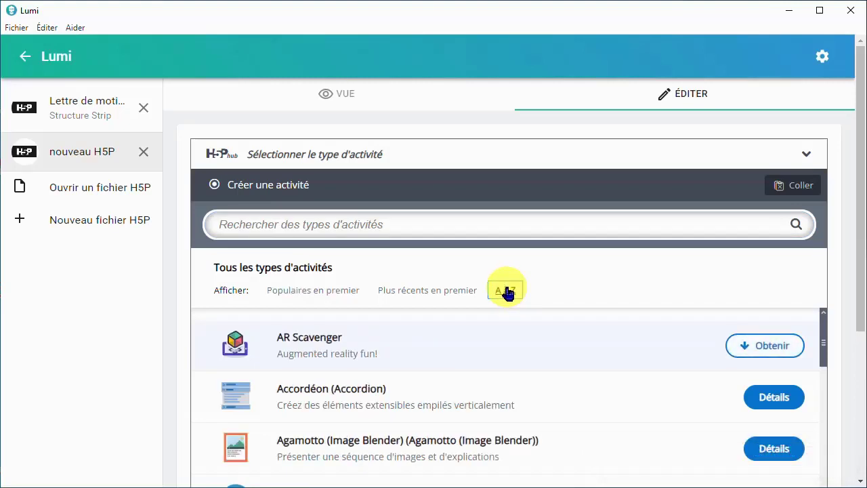
Search the activity types for "stru" and choose Structure Strip for the new H5P file
{"action": "left_click", "coordinate": [462, 231]}
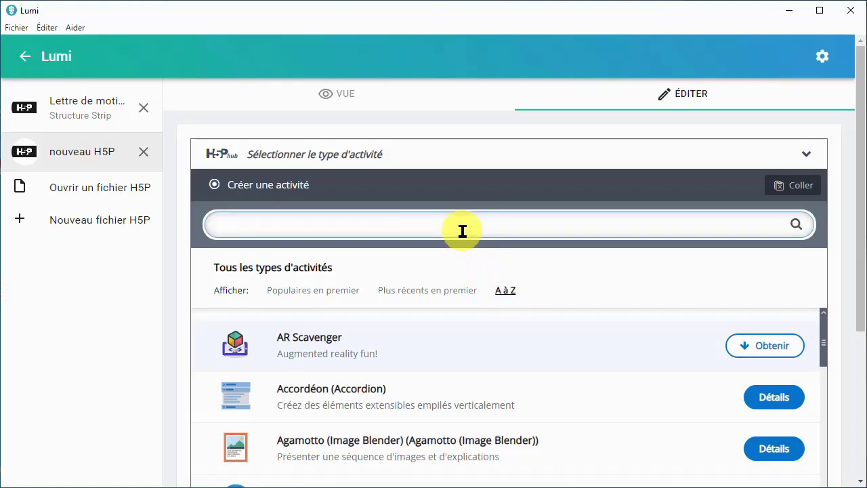
{"action": "type", "text": "stru"}
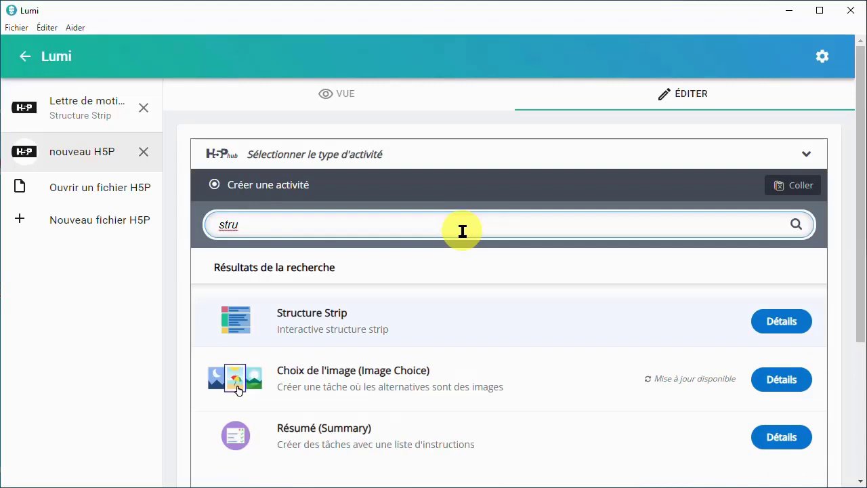
{"action": "left_click", "coordinate": [367, 319]}
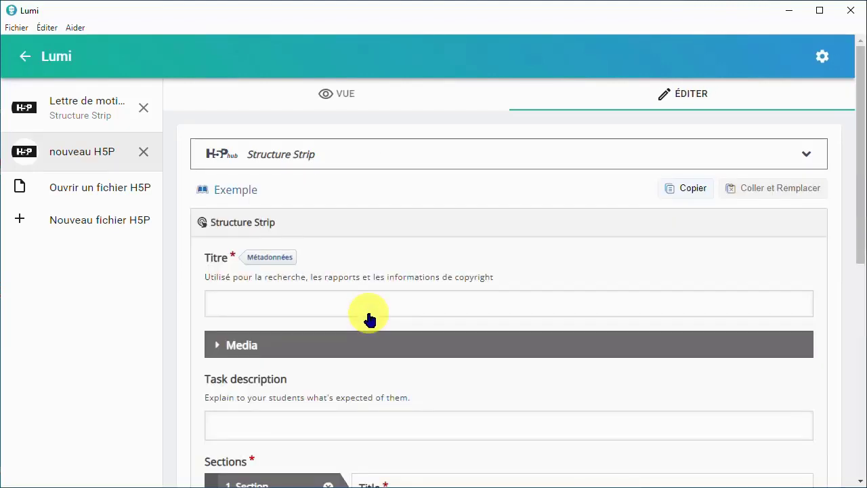
Open the existing "Lettre de motivation" Structure Strip and examine its title field
{"action": "left_click", "coordinate": [95, 104]}
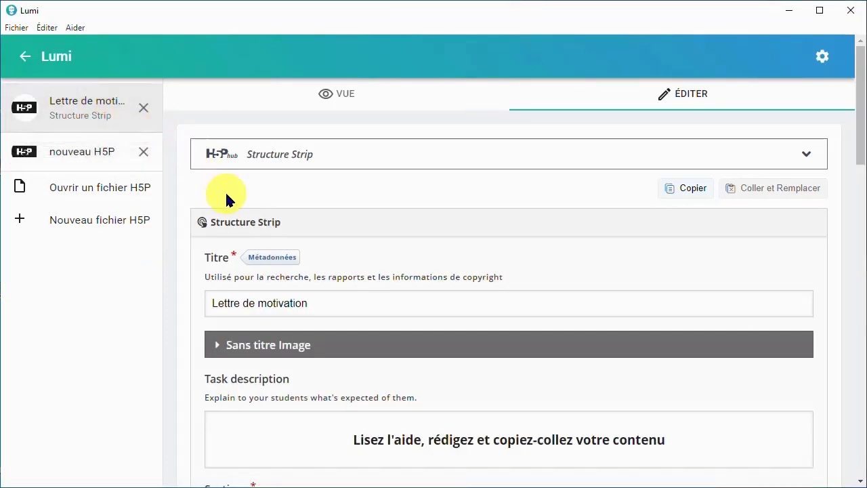
{"action": "left_click", "coordinate": [313, 302]}
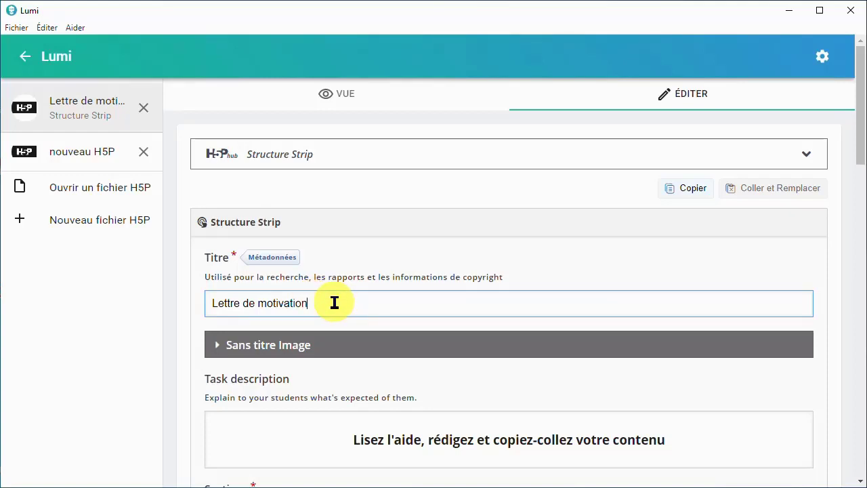
{"action": "left_click_drag", "start_coordinate": [331, 304], "coordinate": [189, 309]}
{"action": "left_click", "coordinate": [332, 305]}
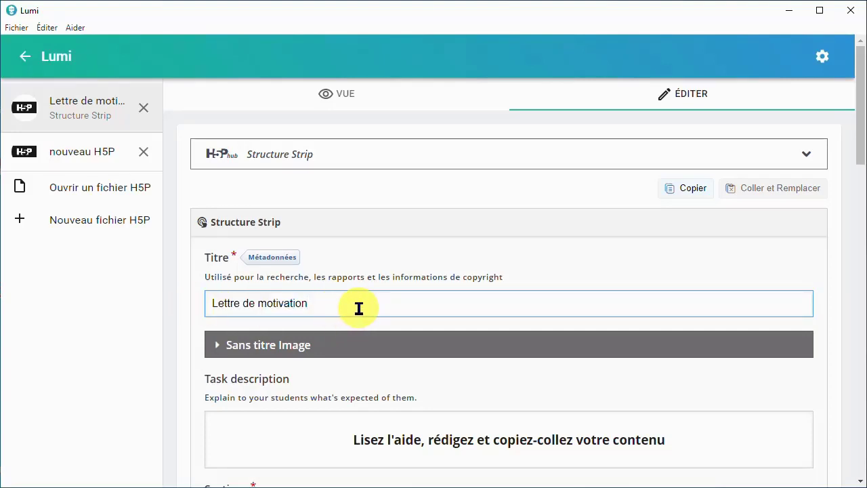
Select the task description text "Lisez l'aide, rédigez et copiez-collez votre contenu" and view its paragraph format options
{"action": "left_click_drag", "start_coordinate": [859, 128], "coordinate": [859, 179]}
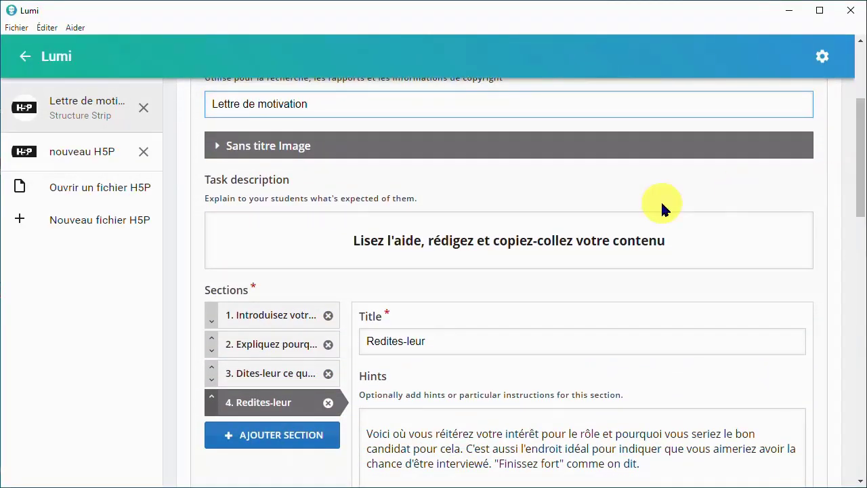
{"action": "left_click", "coordinate": [654, 231]}
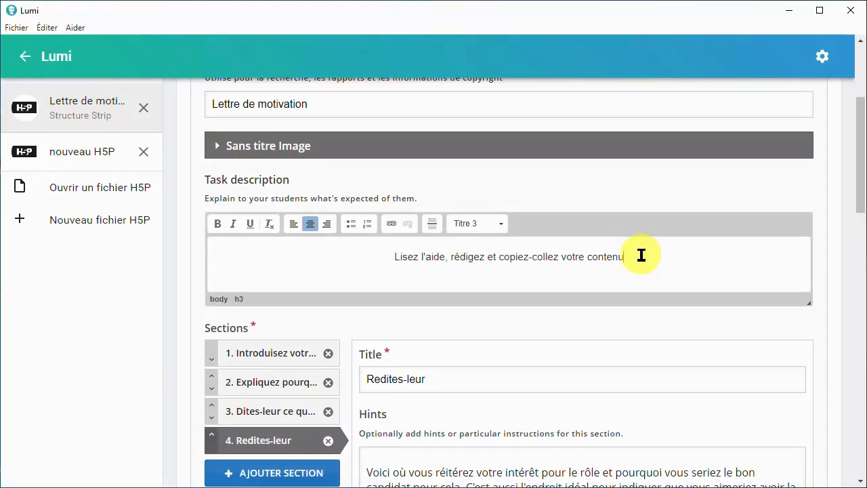
{"action": "left_click_drag", "start_coordinate": [638, 255], "coordinate": [383, 257]}
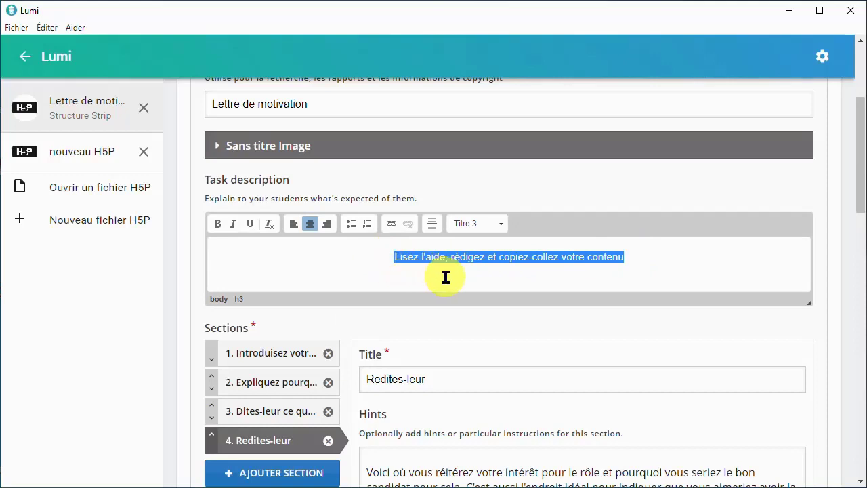
{"action": "left_click", "coordinate": [499, 228]}
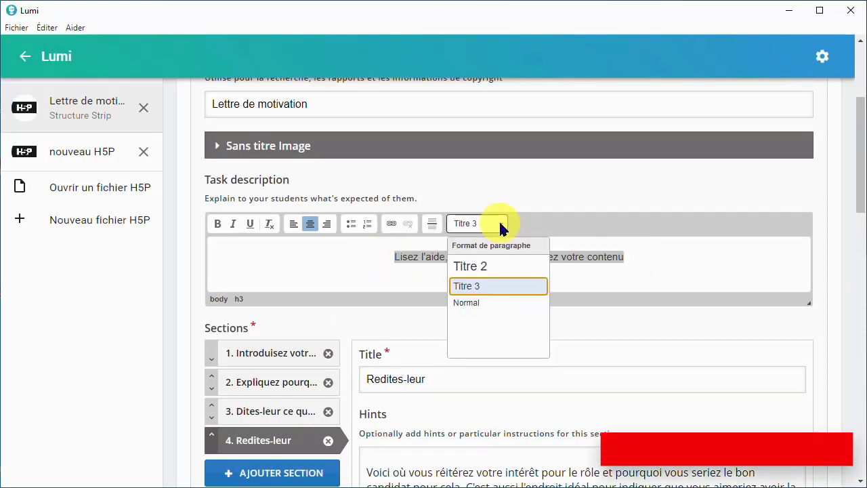
{"action": "left_click", "coordinate": [487, 265]}
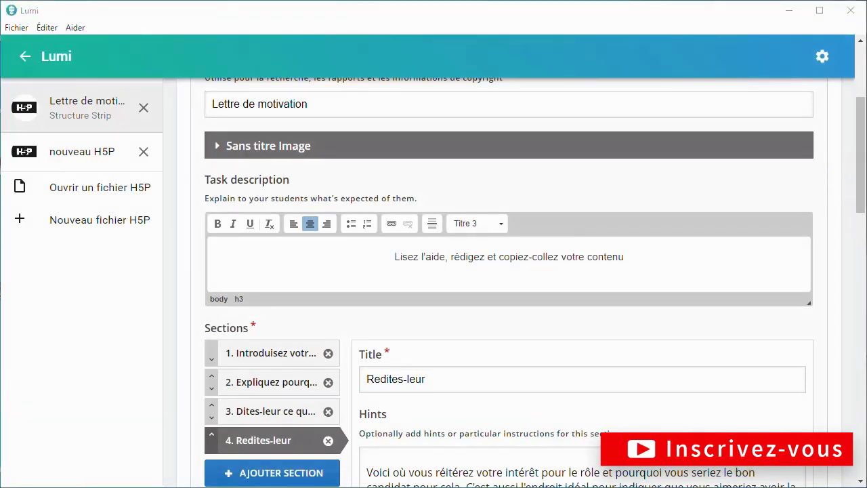
Go through the activity's four sections in turn, from "Introduisez votre lettre" to "Redites-leur", to examine their titles and hints
{"action": "left_click", "coordinate": [285, 353]}
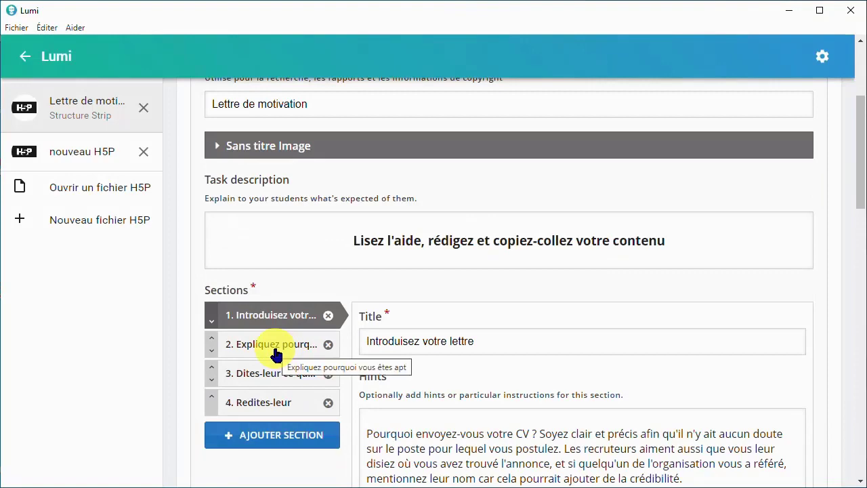
{"action": "left_click", "coordinate": [278, 348]}
{"action": "left_click", "coordinate": [270, 373]}
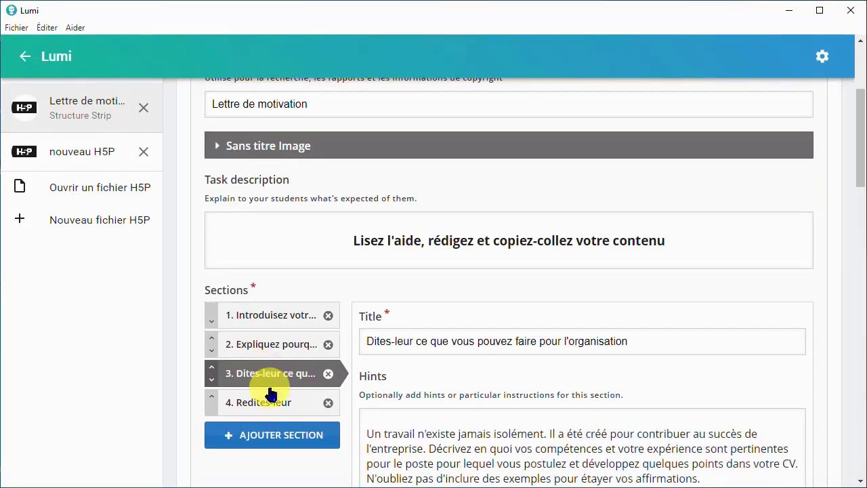
{"action": "left_click", "coordinate": [269, 402]}
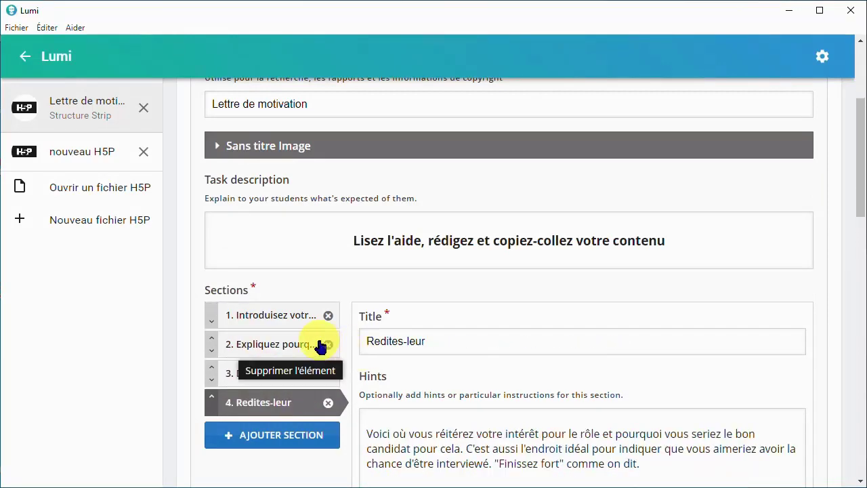
Preview the activity and return to its editor to view the title and hints of the "Introduisez votre lettre" section
{"action": "scroll", "coordinate": [331, 345], "scroll_direction": "up", "scroll_amount": 3}
{"action": "left_click", "coordinate": [304, 96]}
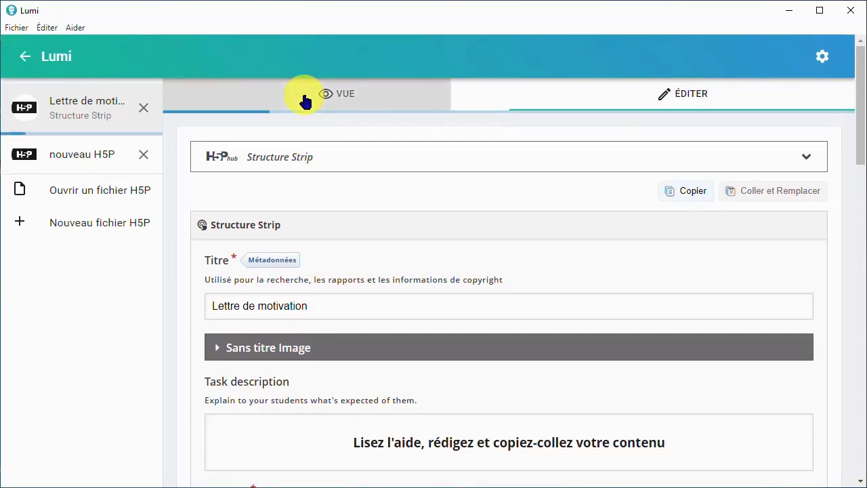
{"action": "scroll", "coordinate": [363, 305], "scroll_direction": "down", "scroll_amount": 4}
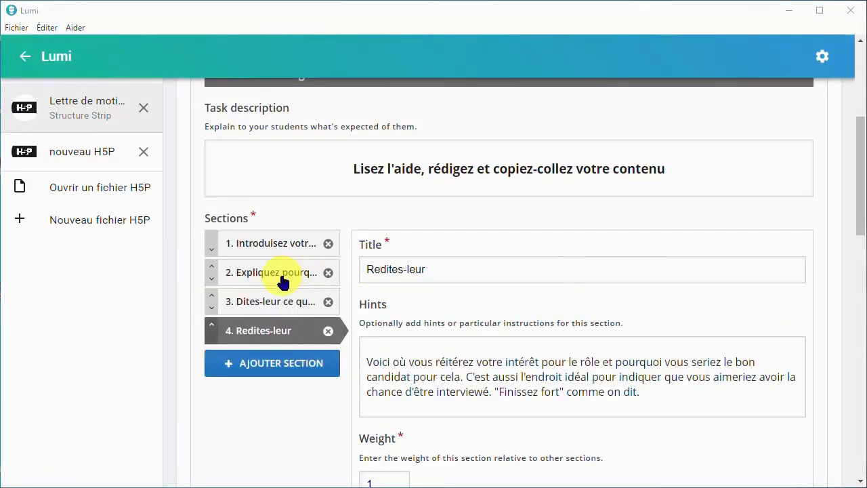
{"action": "left_click", "coordinate": [276, 243]}
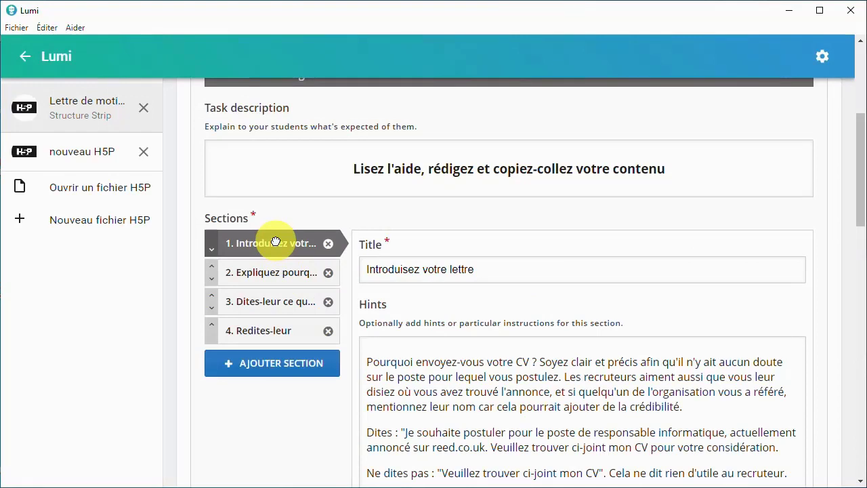
Select the title of the "Introduisez votre lettre" section, and check in the preview how its title and hints appear to students
{"action": "left_click", "coordinate": [433, 268]}
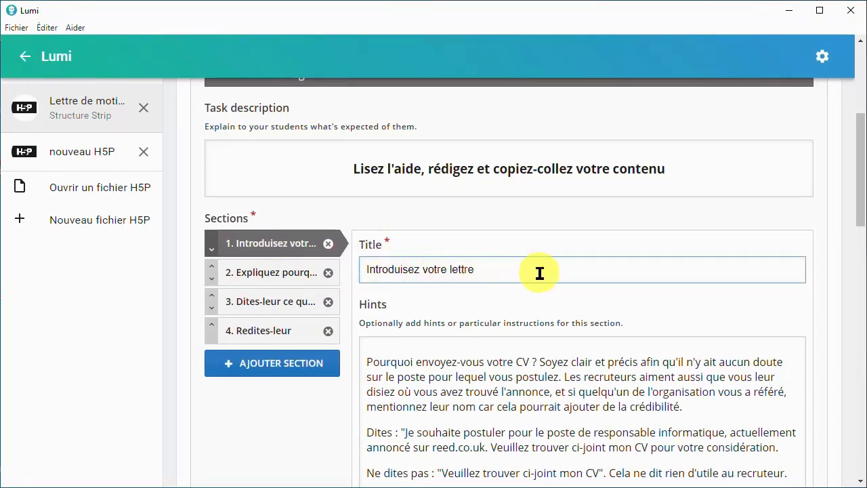
{"action": "left_click_drag", "start_coordinate": [473, 269], "coordinate": [366, 267]}
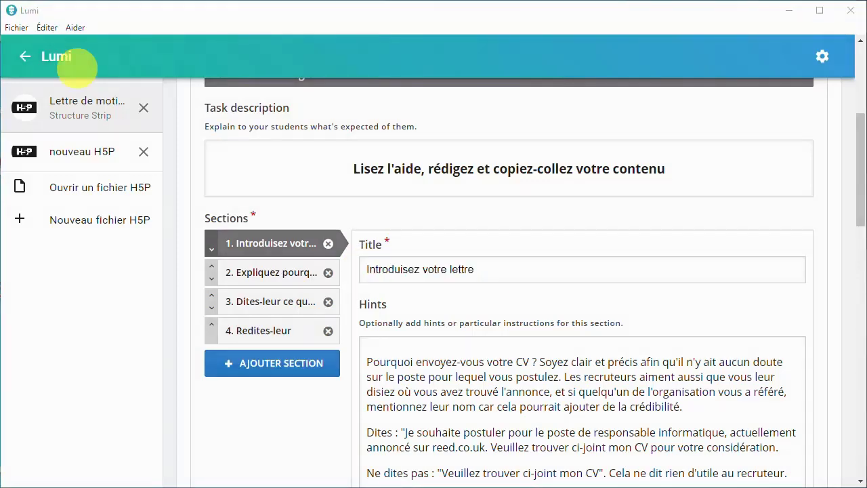
{"action": "scroll", "coordinate": [296, 144], "scroll_direction": "up", "scroll_amount": 4}
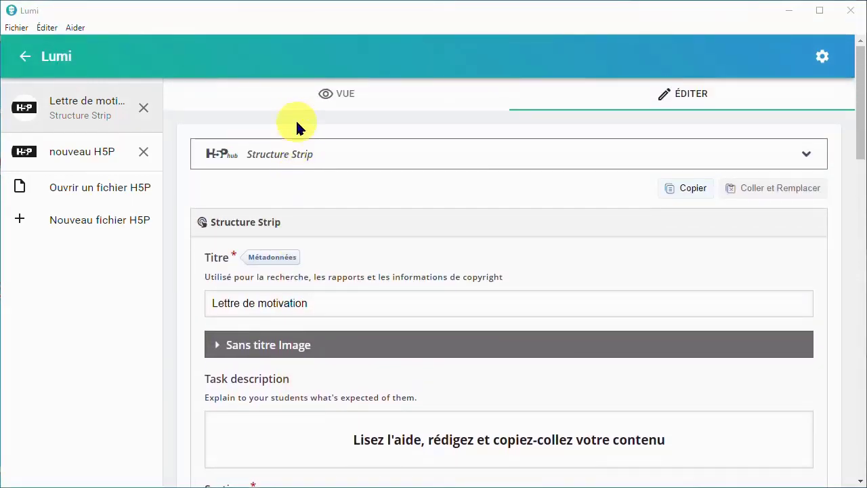
{"action": "left_click", "coordinate": [300, 100]}
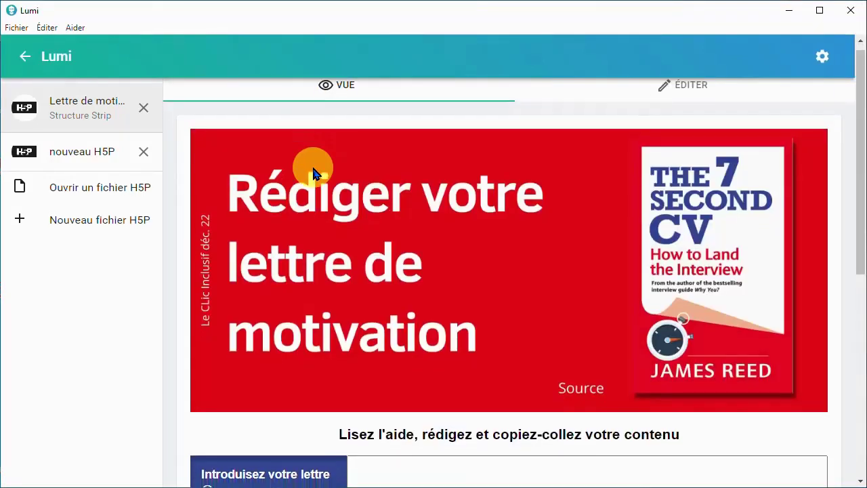
{"action": "scroll", "coordinate": [315, 174], "scroll_direction": "down", "scroll_amount": 4}
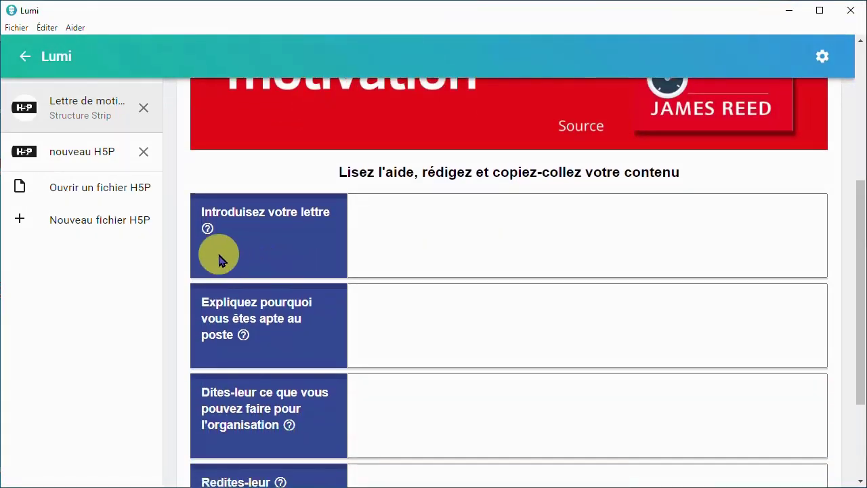
{"action": "left_click", "coordinate": [207, 229]}
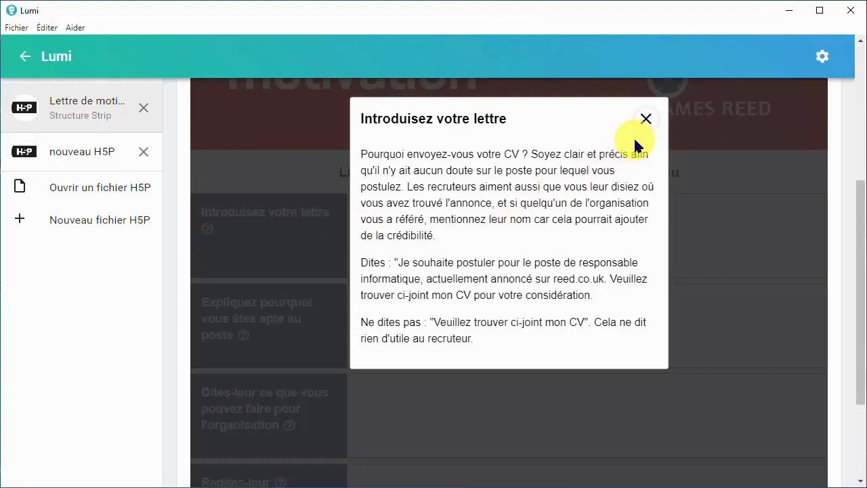
{"action": "left_click", "coordinate": [646, 120]}
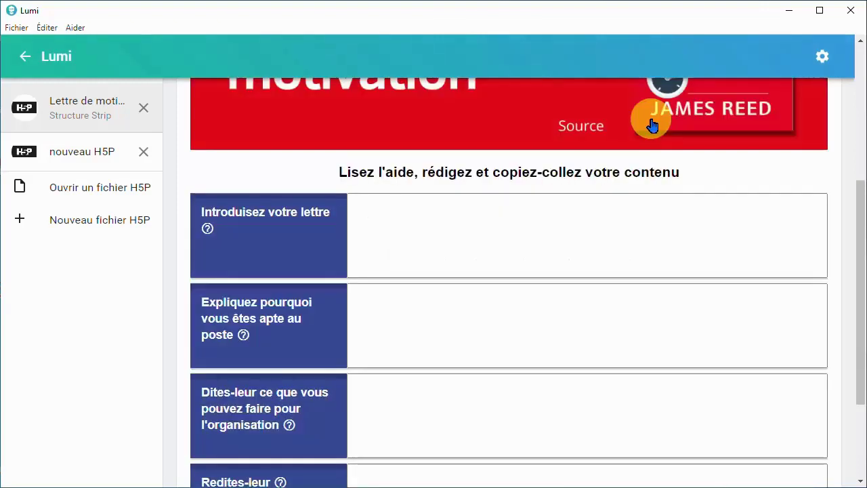
{"action": "scroll", "coordinate": [579, 238], "scroll_direction": "up", "scroll_amount": 5}
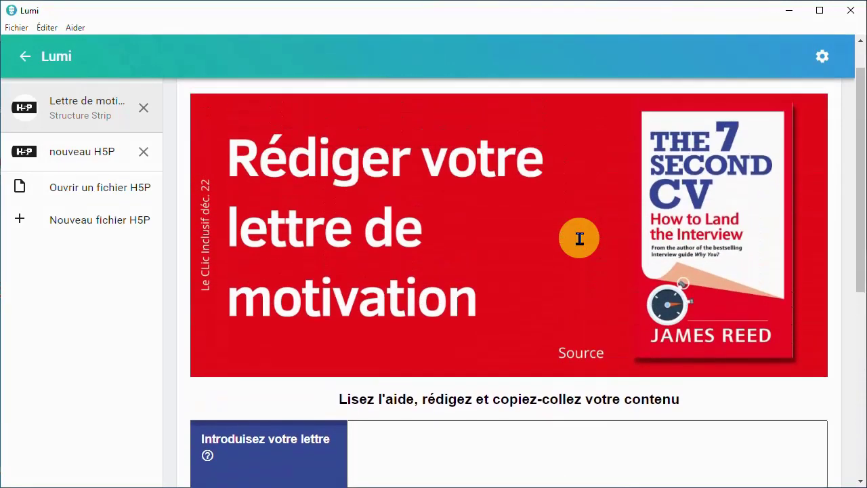
Return to the activity's editor and open the hints text of the "Introduisez votre lettre" section for editing
{"action": "left_click", "coordinate": [630, 101]}
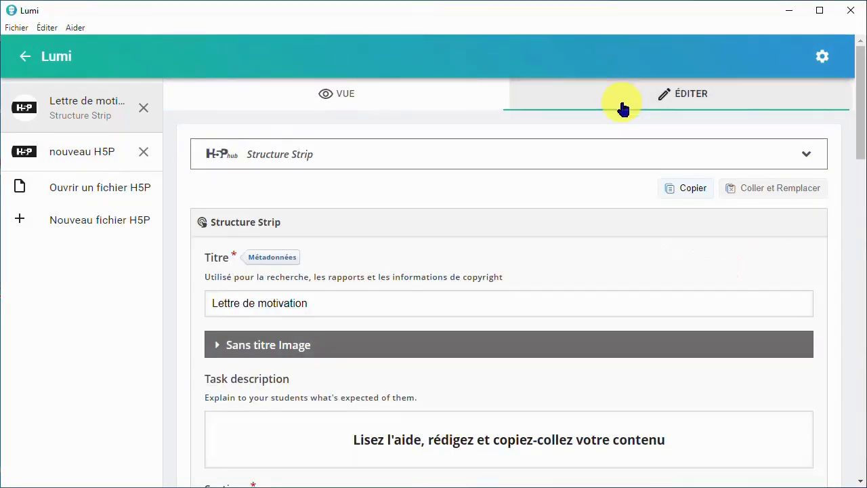
{"action": "scroll", "coordinate": [513, 257], "scroll_direction": "down", "scroll_amount": 3}
{"action": "scroll", "coordinate": [515, 257], "scroll_direction": "down", "scroll_amount": 3}
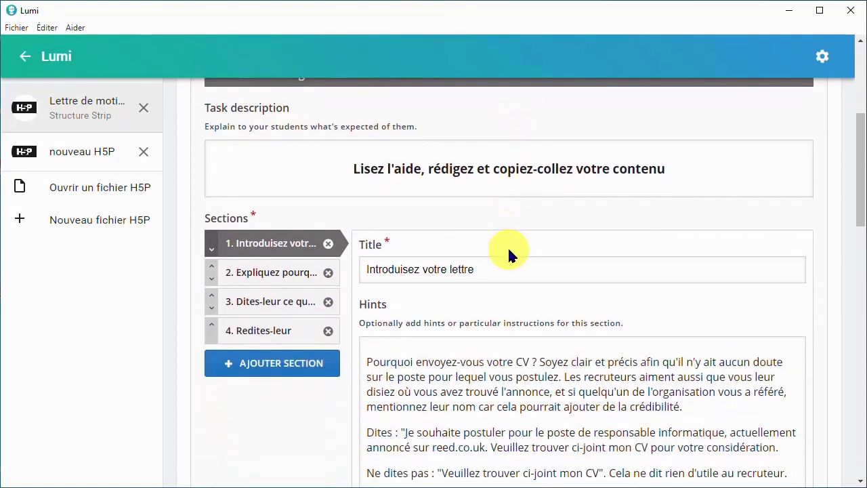
{"action": "left_click", "coordinate": [525, 301]}
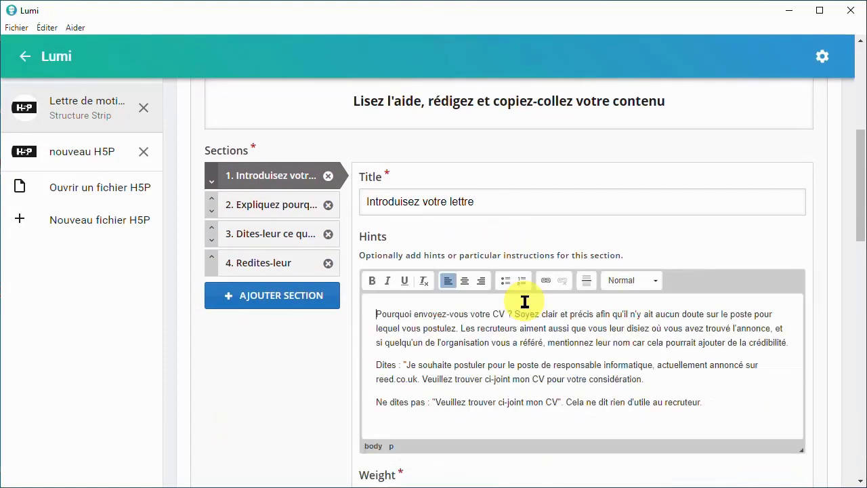
{"action": "scroll", "coordinate": [522, 302], "scroll_direction": "down", "scroll_amount": 1}
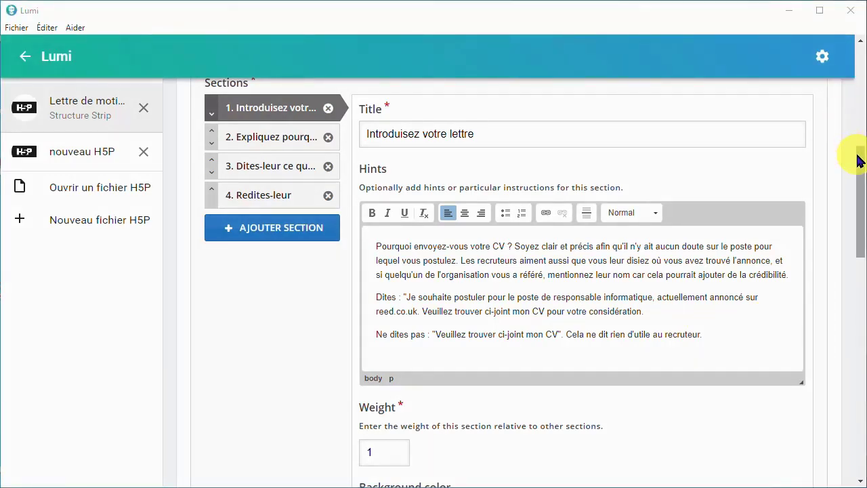
Try weights of 2 and 3 for the "Introduisez votre lettre" section, and set its weight back to 1
{"action": "left_click_drag", "start_coordinate": [860, 155], "coordinate": [859, 234]}
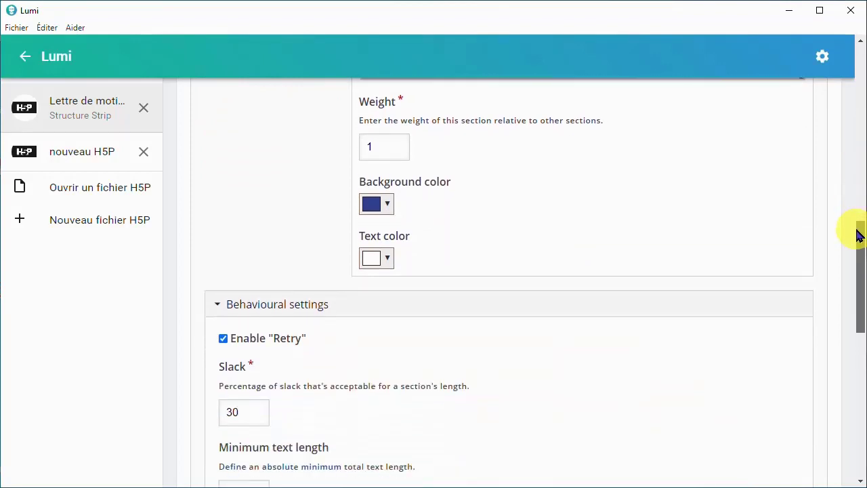
{"action": "left_click", "coordinate": [390, 151]}
{"action": "left_click_drag", "start_coordinate": [374, 150], "coordinate": [356, 151]}
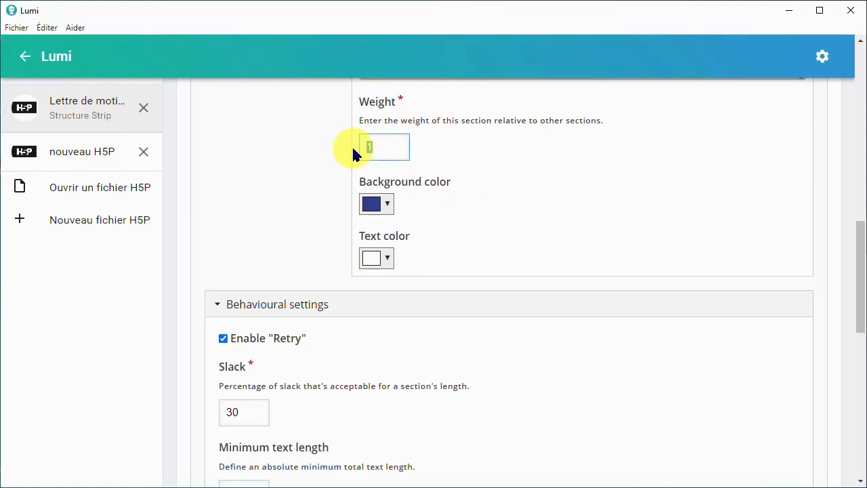
{"action": "left_click", "coordinate": [440, 157]}
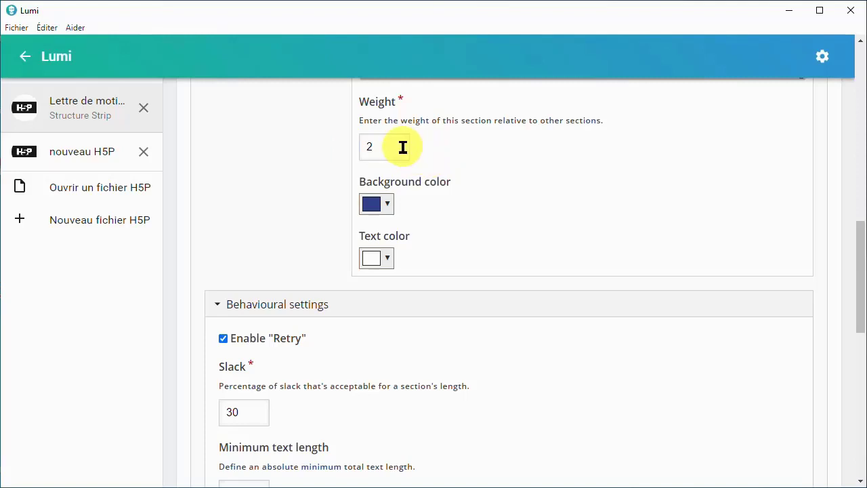
{"action": "left_click_drag", "start_coordinate": [402, 147], "coordinate": [355, 154]}
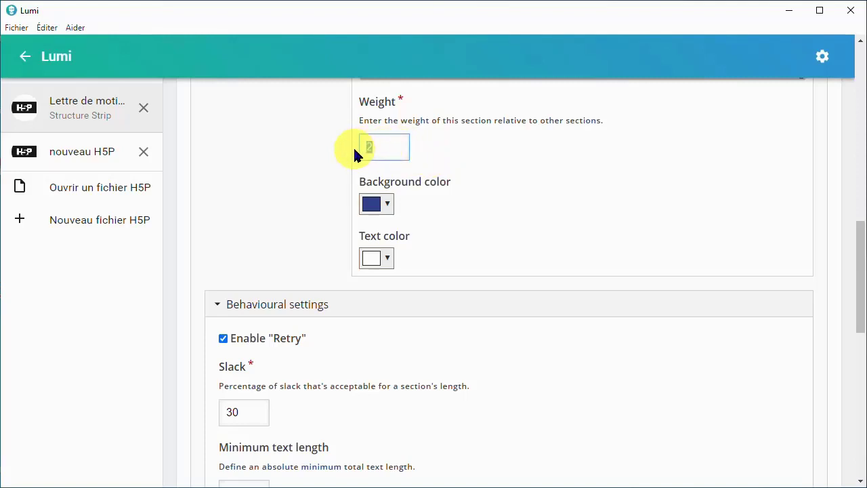
{"action": "type", "text": "3"}
{"action": "left_click", "coordinate": [435, 158]}
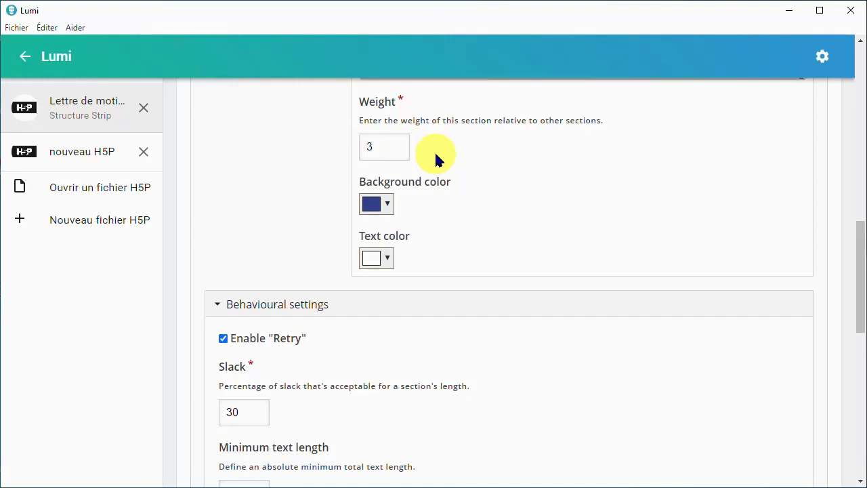
{"action": "left_click_drag", "start_coordinate": [396, 150], "coordinate": [358, 156]}
{"action": "type", "text": "1"}
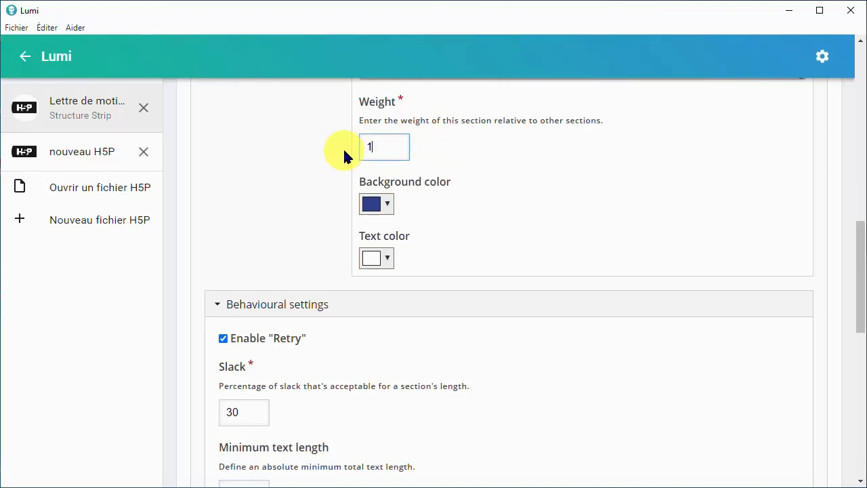
{"action": "left_click", "coordinate": [424, 151]}
Set the background color of the "Introduisez votre lettre" section to teal #009688 and preview the activity
{"action": "left_click", "coordinate": [377, 204]}
{"action": "left_click", "coordinate": [377, 275]}
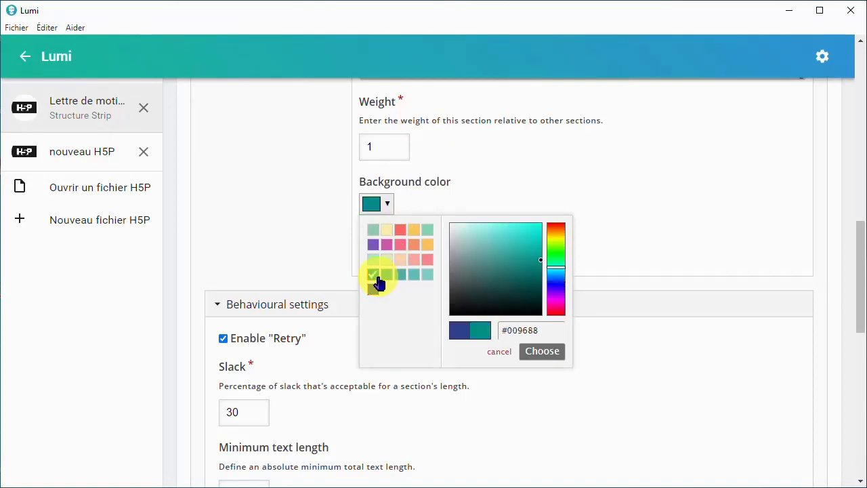
{"action": "double_click", "coordinate": [539, 350]}
{"action": "scroll", "coordinate": [537, 341], "scroll_direction": "up", "scroll_amount": 10}
{"action": "left_click", "coordinate": [406, 93]}
{"action": "scroll", "coordinate": [418, 249], "scroll_direction": "down", "scroll_amount": 4}
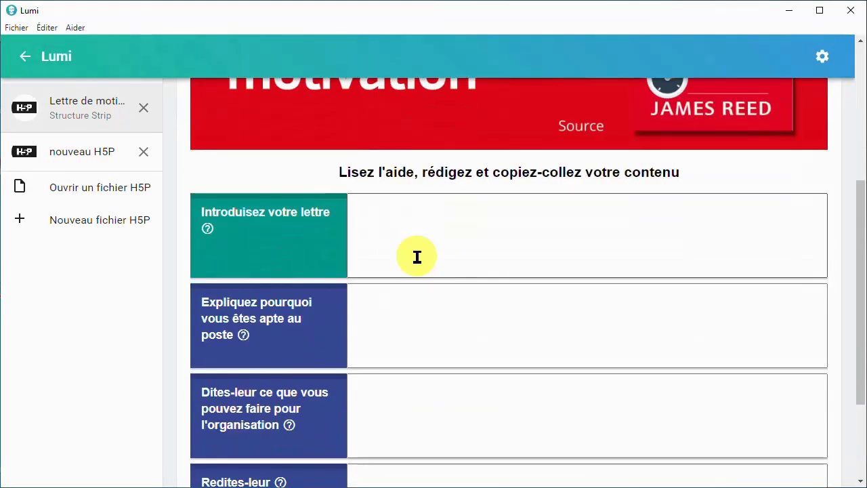
Return to the editor and restore the dark blue background color of the "Introduisez votre lettre" section
{"action": "scroll", "coordinate": [417, 256], "scroll_direction": "up", "scroll_amount": 4}
{"action": "left_click", "coordinate": [650, 93]}
{"action": "scroll", "coordinate": [329, 273], "scroll_direction": "down", "scroll_amount": 10}
{"action": "left_click", "coordinate": [376, 238]}
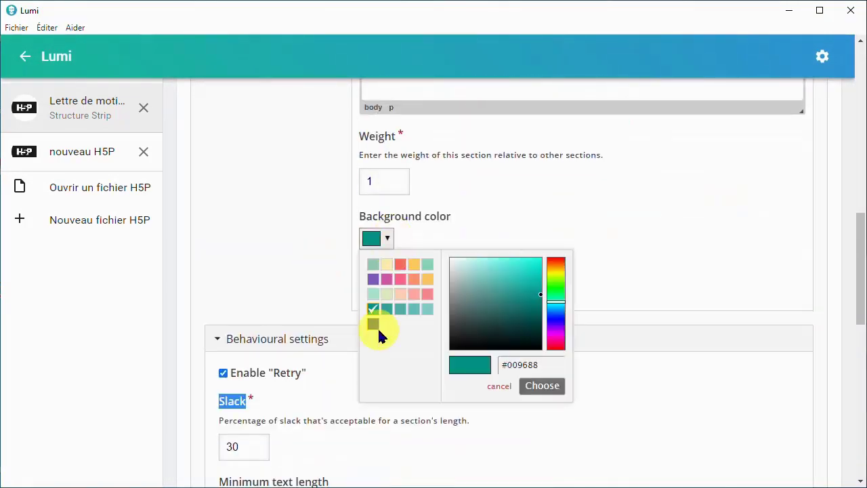
{"action": "left_click", "coordinate": [374, 324]}
{"action": "left_click", "coordinate": [540, 385]}
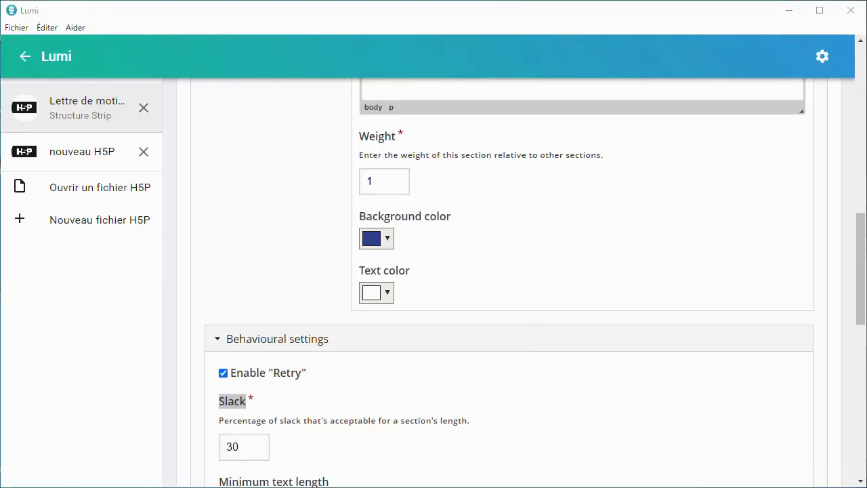
Set the text color of the "Introduisez votre lettre" section to light grey and preview the activity
{"action": "left_click", "coordinate": [385, 292]}
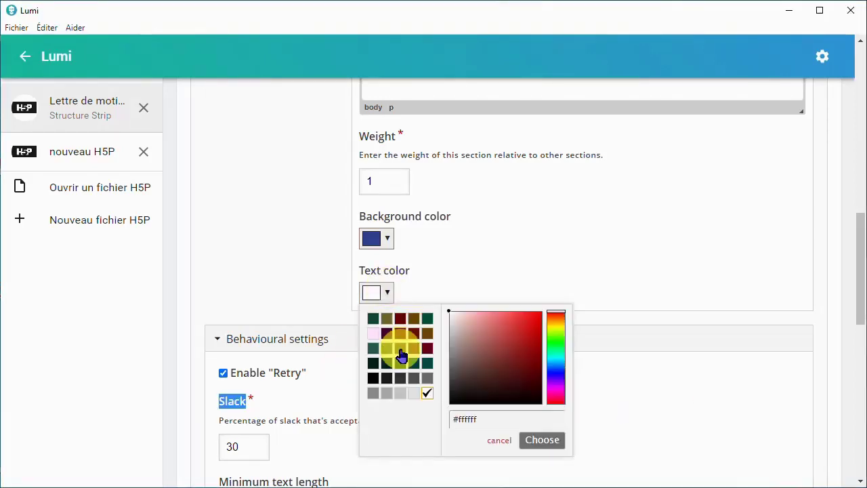
{"action": "left_click", "coordinate": [401, 393]}
{"action": "left_click", "coordinate": [541, 439]}
{"action": "scroll", "coordinate": [509, 298], "scroll_direction": "up", "scroll_amount": 10}
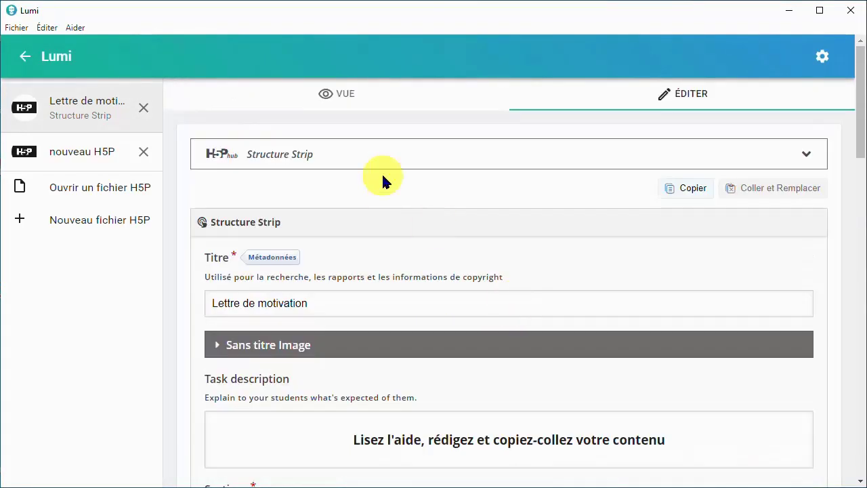
{"action": "left_click", "coordinate": [375, 97]}
{"action": "scroll", "coordinate": [383, 244], "scroll_direction": "down", "scroll_amount": 4}
{"action": "scroll", "coordinate": [382, 244], "scroll_direction": "up", "scroll_amount": 4}
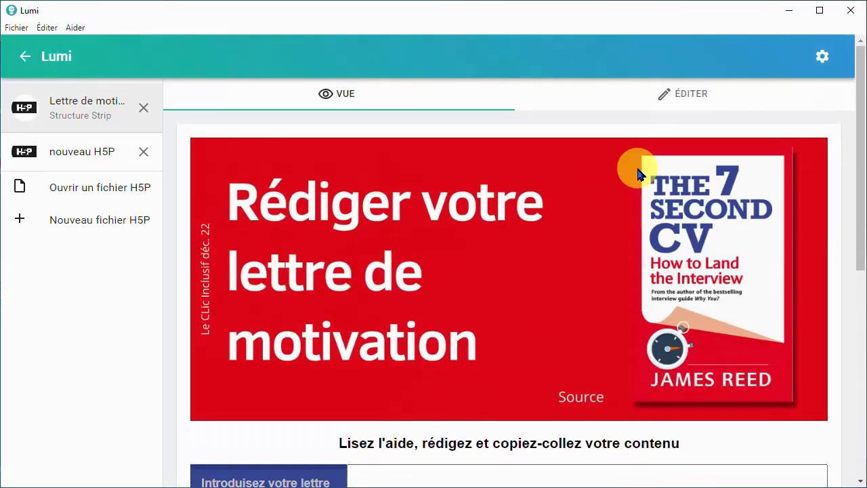
Return to the editor and restore the white text color of the "Introduisez votre lettre" section
{"action": "left_click", "coordinate": [677, 95]}
{"action": "scroll", "coordinate": [379, 329], "scroll_direction": "down", "scroll_amount": 10}
{"action": "left_click", "coordinate": [379, 359]}
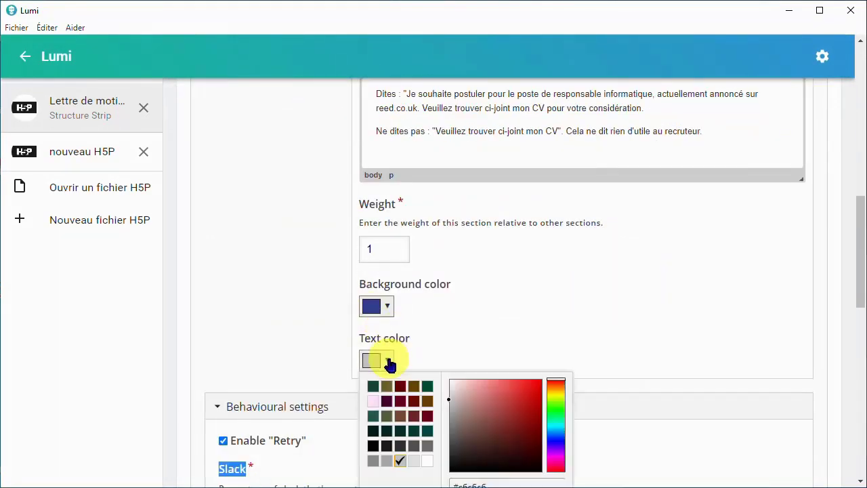
{"action": "left_click", "coordinate": [423, 460]}
{"action": "scroll", "coordinate": [540, 344], "scroll_direction": "down", "scroll_amount": 3}
{"action": "left_click", "coordinate": [543, 304]}
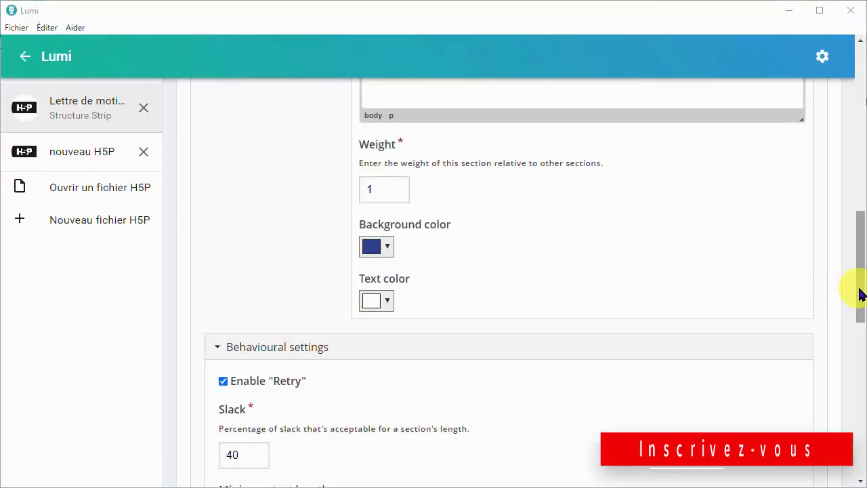
Add two new empty sections after "Redites-leur" in the activity's section list
{"action": "left_click_drag", "start_coordinate": [860, 286], "coordinate": [860, 212]}
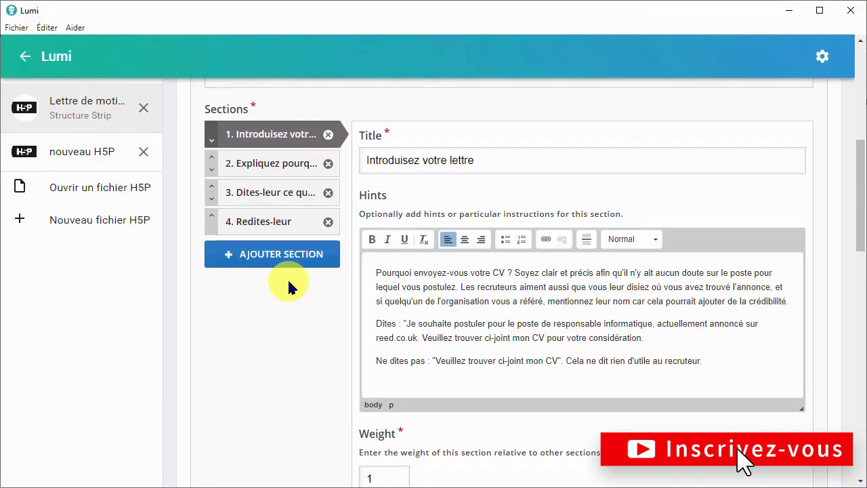
{"action": "left_click", "coordinate": [287, 255]}
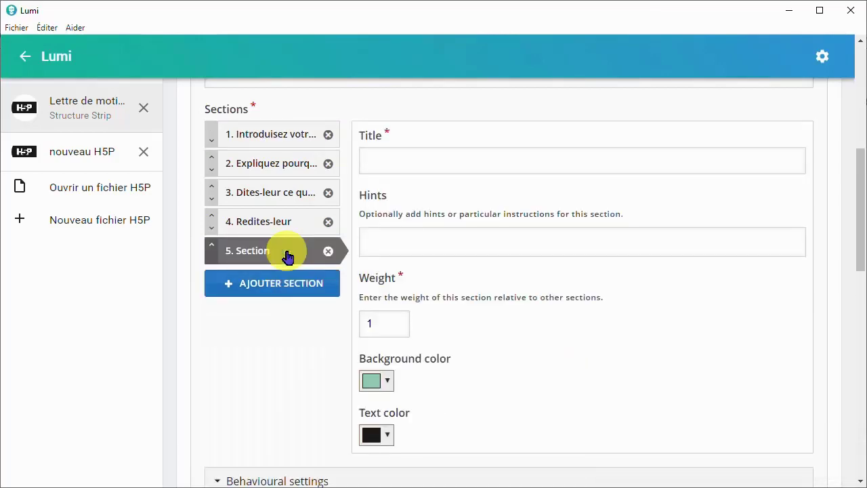
{"action": "left_click", "coordinate": [265, 291]}
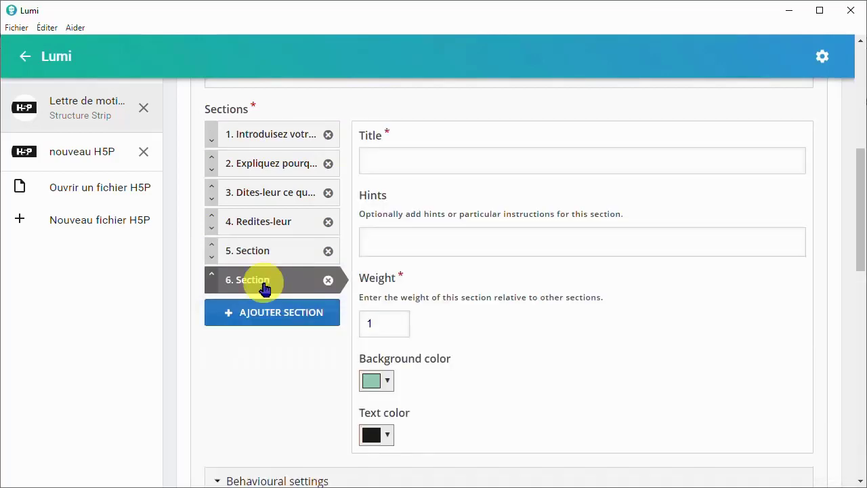
Disable the "Retry" option in the behavioural settings and enable it again
{"action": "scroll", "coordinate": [527, 226], "scroll_direction": "down", "scroll_amount": 4}
{"action": "left_click", "coordinate": [223, 238]}
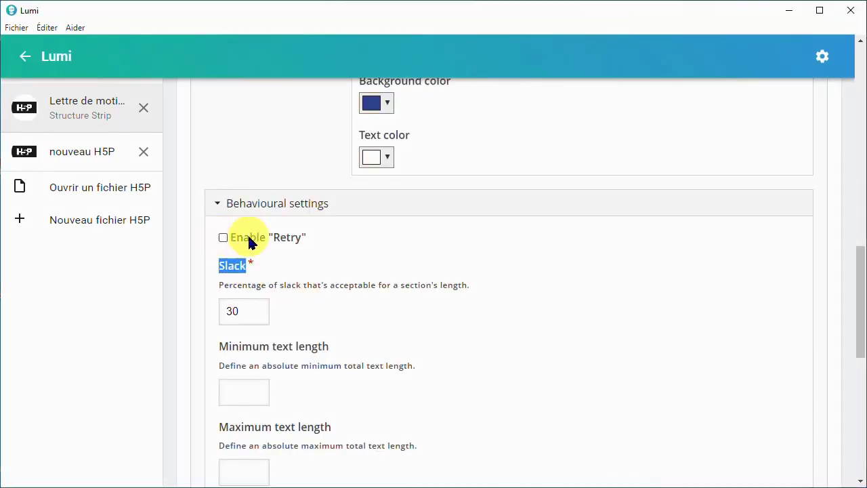
{"action": "left_click", "coordinate": [293, 258]}
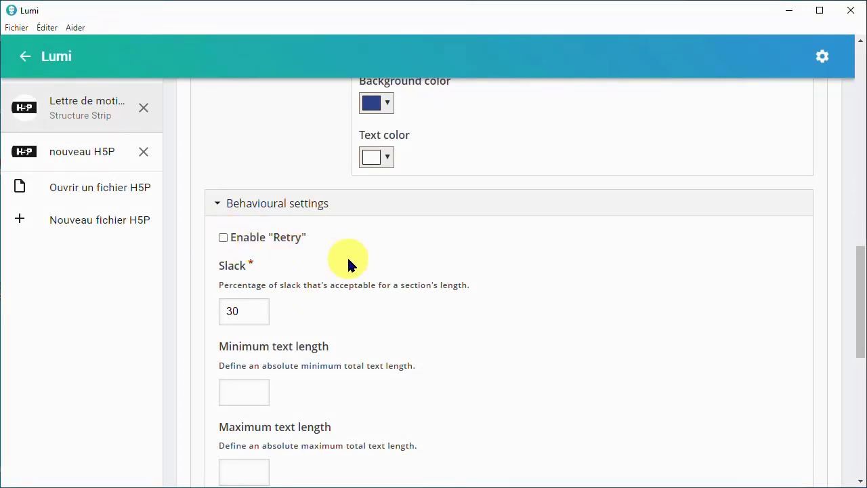
{"action": "left_click", "coordinate": [223, 238]}
Set the acceptable slack for a section's length to 10 percent in the behavioural settings
{"action": "left_click", "coordinate": [260, 304]}
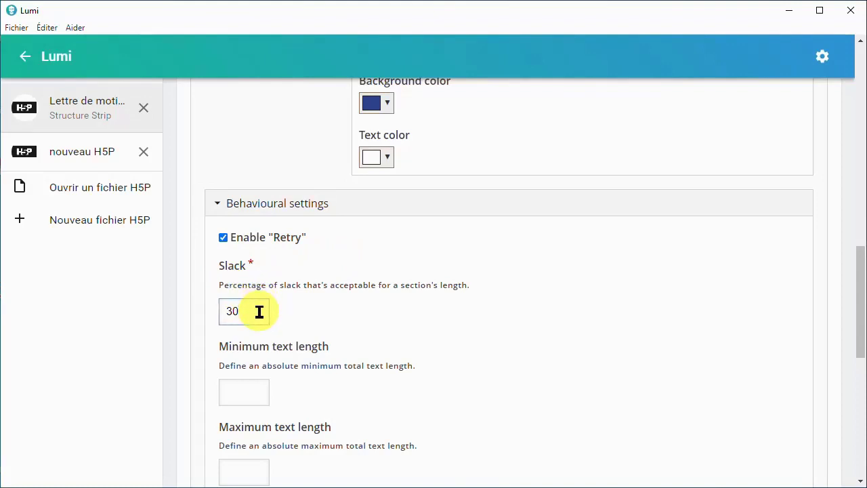
{"action": "left_click_drag", "start_coordinate": [259, 311], "coordinate": [212, 316]}
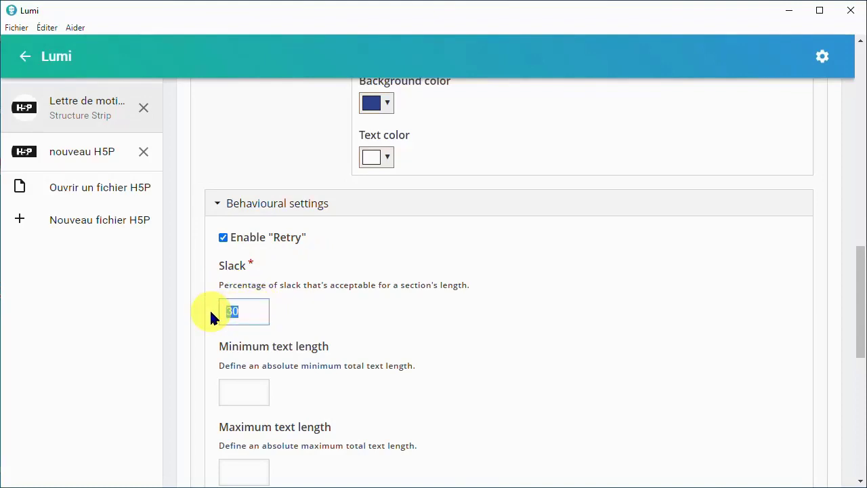
{"action": "type", "text": "10"}
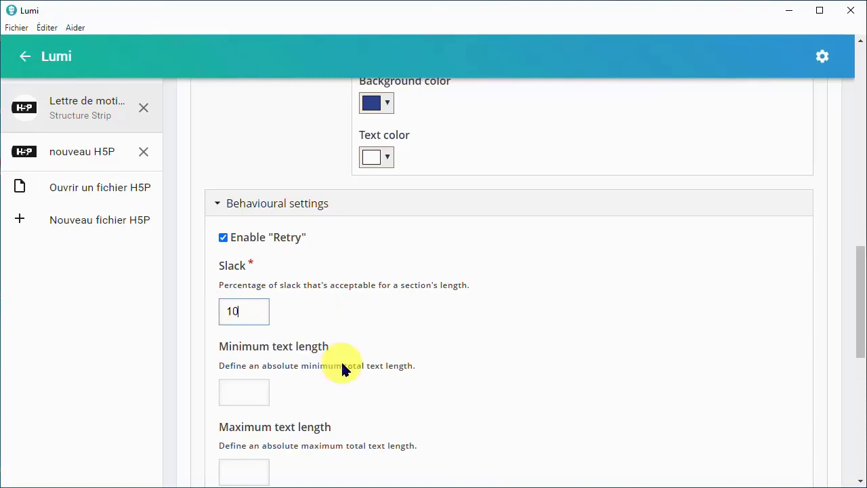
Set the acceptable slack for a section's length to 40 percent in the behavioural settings
{"action": "left_click", "coordinate": [376, 313]}
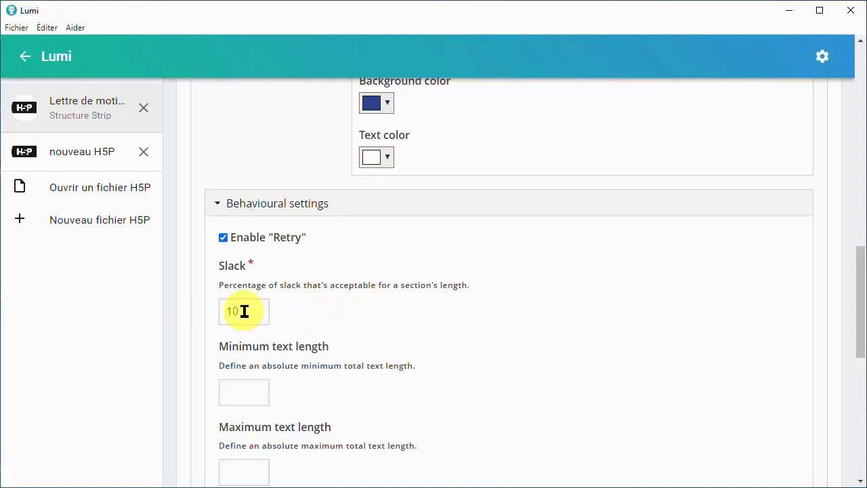
{"action": "left_click_drag", "start_coordinate": [245, 311], "coordinate": [227, 317]}
{"action": "type", "text": "40"}
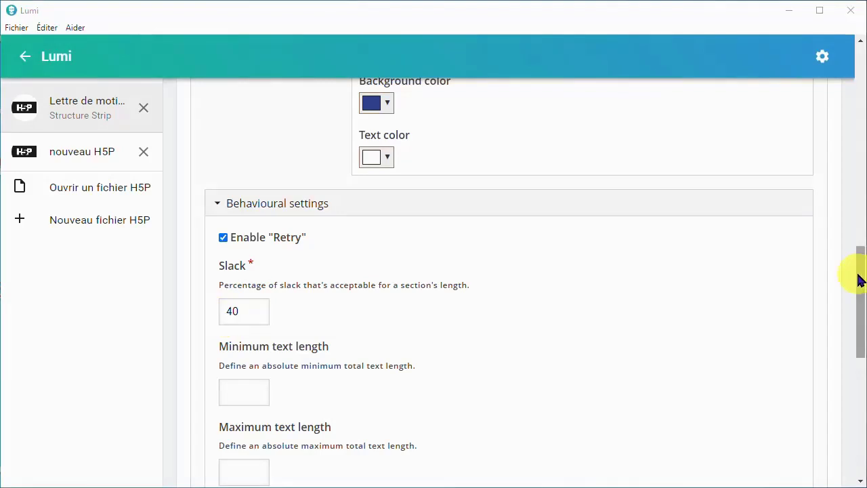
Look at the minimum and maximum text length fields in the behavioural settings without entering any values
{"action": "scroll", "coordinate": [860, 277], "scroll_direction": "down", "scroll_amount": 2}
{"action": "left_click", "coordinate": [251, 262]}
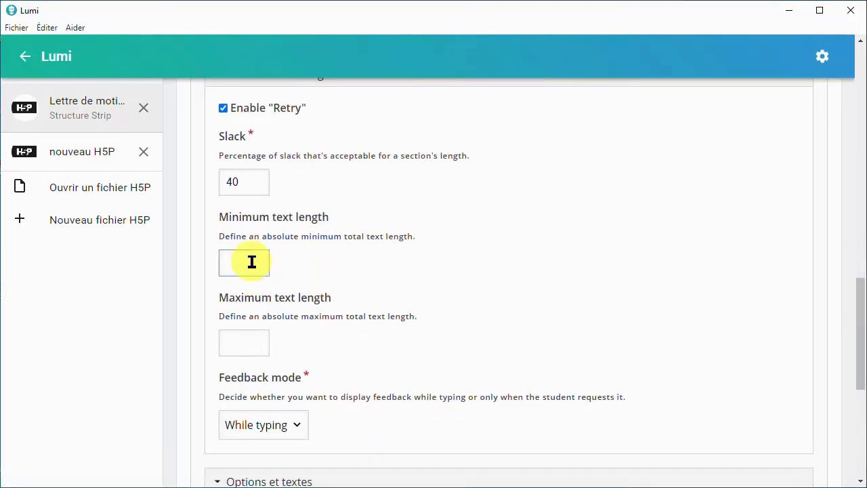
{"action": "left_click", "coordinate": [250, 345]}
Switch the feedback mode to "On request" and back to "While typing"
{"action": "scroll", "coordinate": [252, 324], "scroll_direction": "down", "scroll_amount": 1}
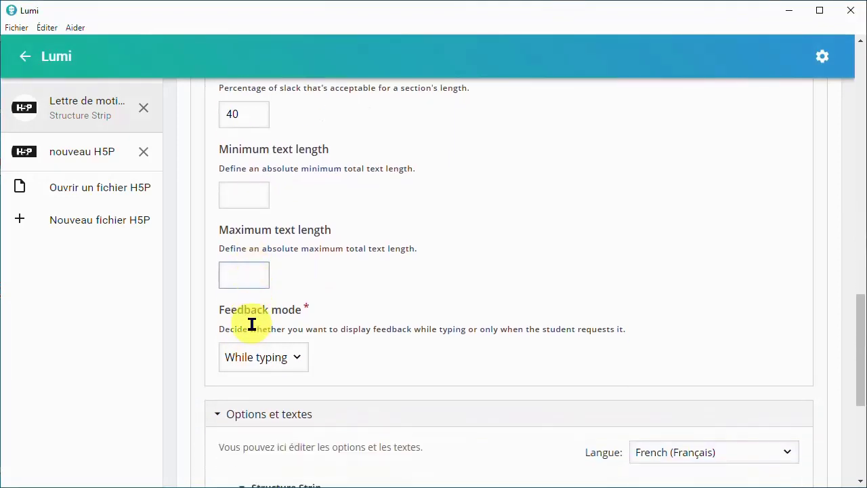
{"action": "scroll", "coordinate": [251, 288], "scroll_direction": "down", "scroll_amount": 1}
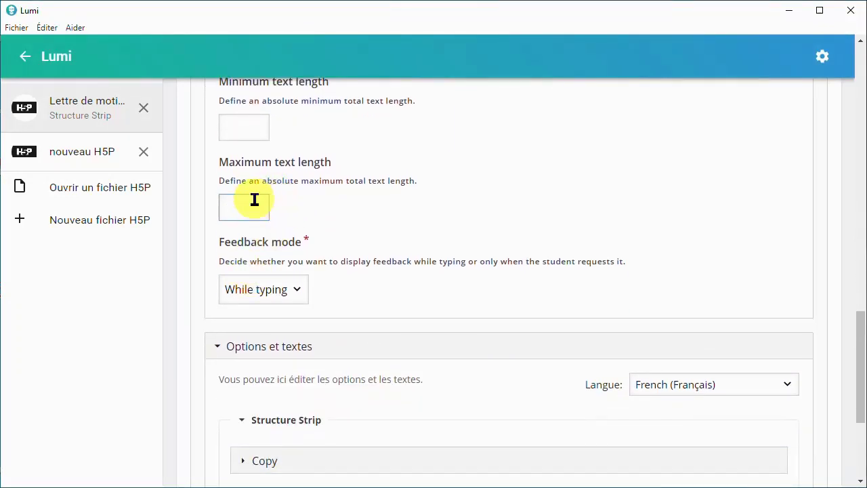
{"action": "left_click", "coordinate": [298, 291]}
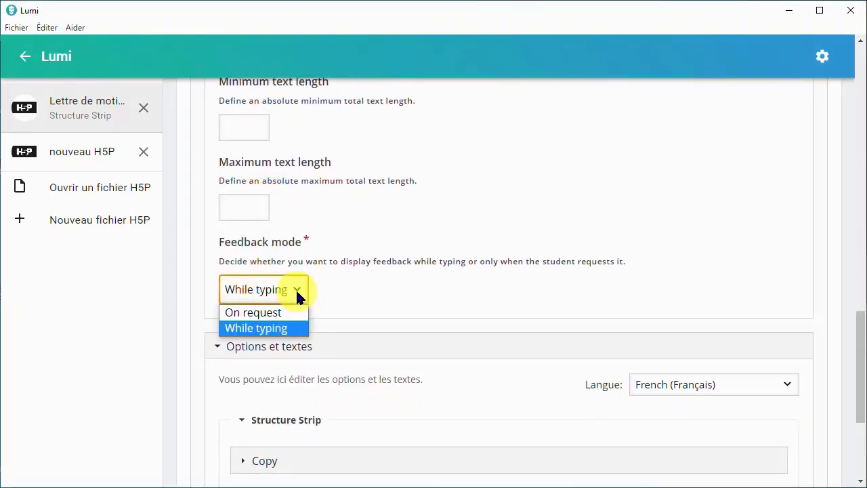
{"action": "left_click", "coordinate": [264, 313]}
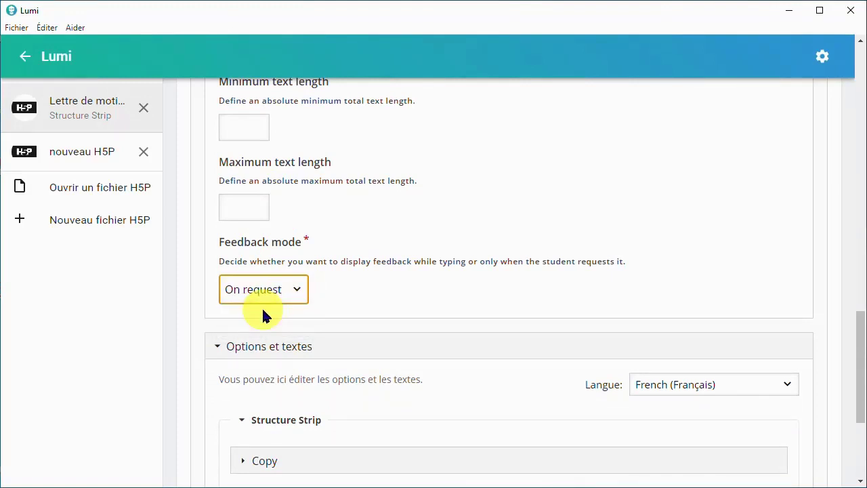
{"action": "left_click", "coordinate": [300, 290]}
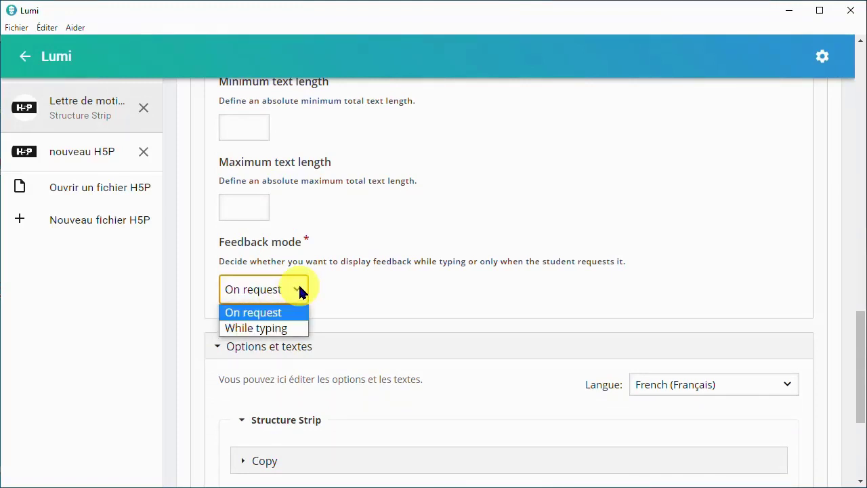
{"action": "left_click", "coordinate": [274, 328]}
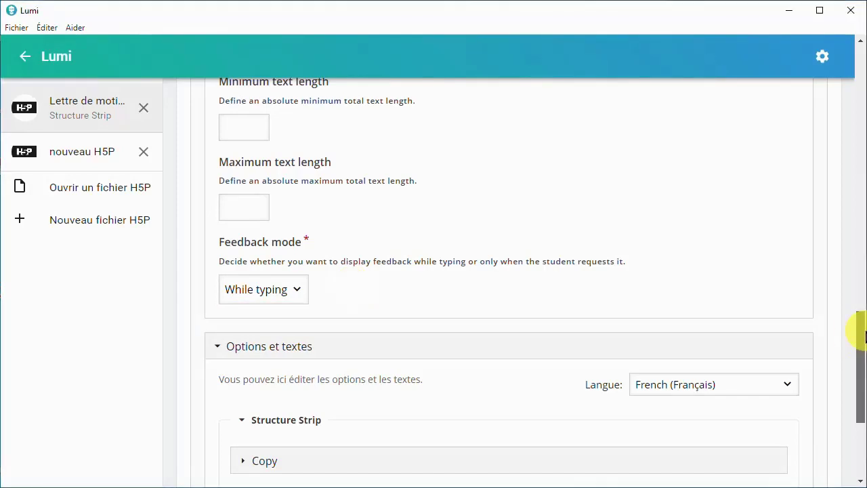
Examine the language choices, the Copy and Feedback text groups and the image caption under "Options et textes"
{"action": "left_click_drag", "start_coordinate": [862, 329], "coordinate": [860, 374]}
{"action": "left_click", "coordinate": [787, 201]}
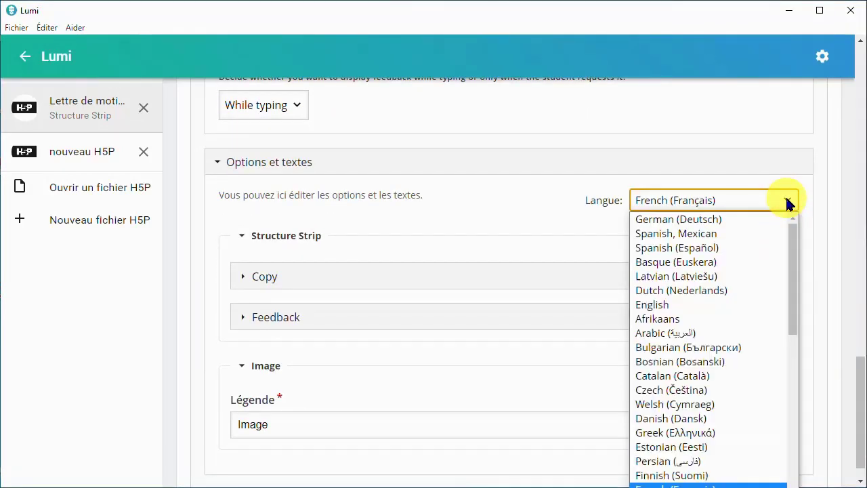
{"action": "left_click", "coordinate": [787, 201]}
{"action": "left_click", "coordinate": [243, 277]}
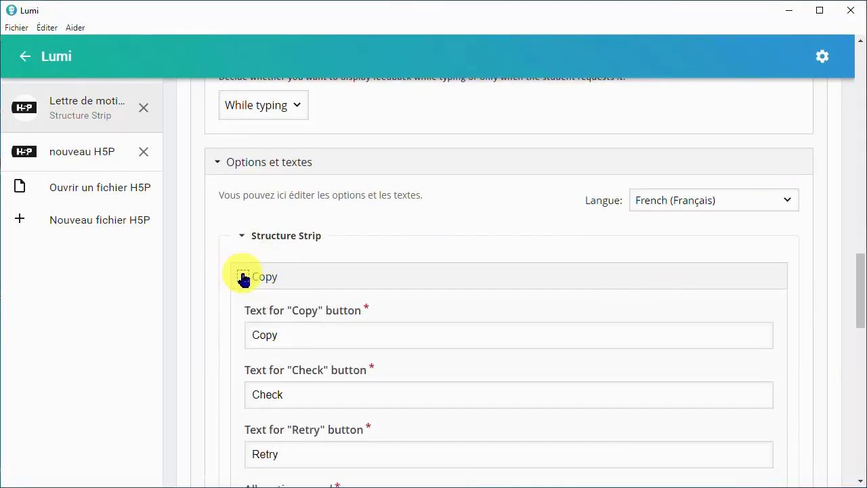
{"action": "left_click", "coordinate": [241, 276]}
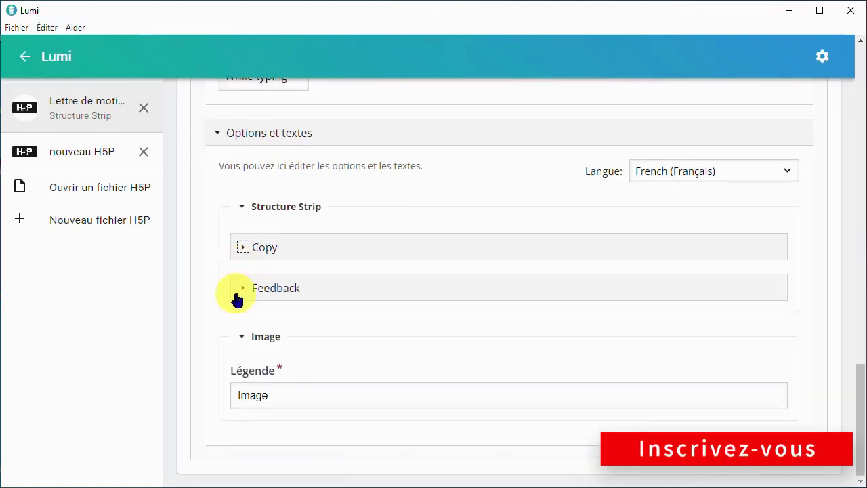
{"action": "left_click", "coordinate": [237, 297]}
{"action": "left_click", "coordinate": [243, 291]}
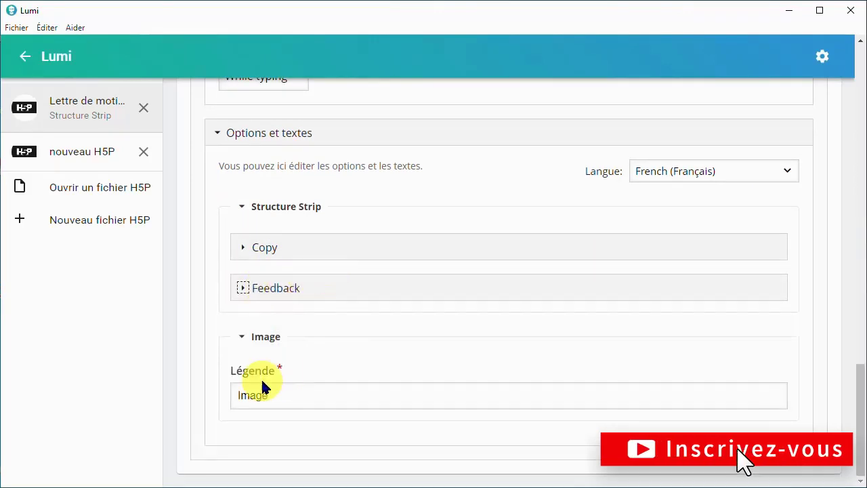
{"action": "left_click", "coordinate": [261, 396]}
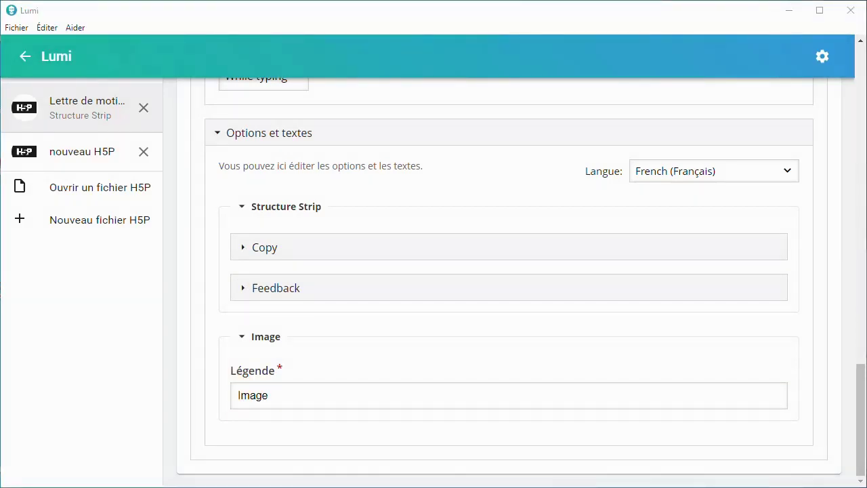
Save the Structure Strip activity and check its title in the editor
{"action": "left_click", "coordinate": [16, 28]}
{"action": "left_click", "coordinate": [15, 100]}
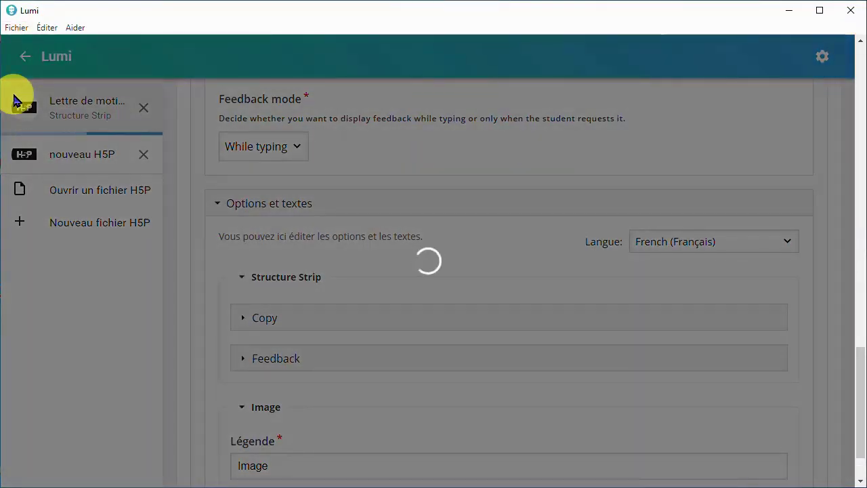
{"action": "scroll", "coordinate": [183, 124], "scroll_direction": "up", "scroll_amount": 10}
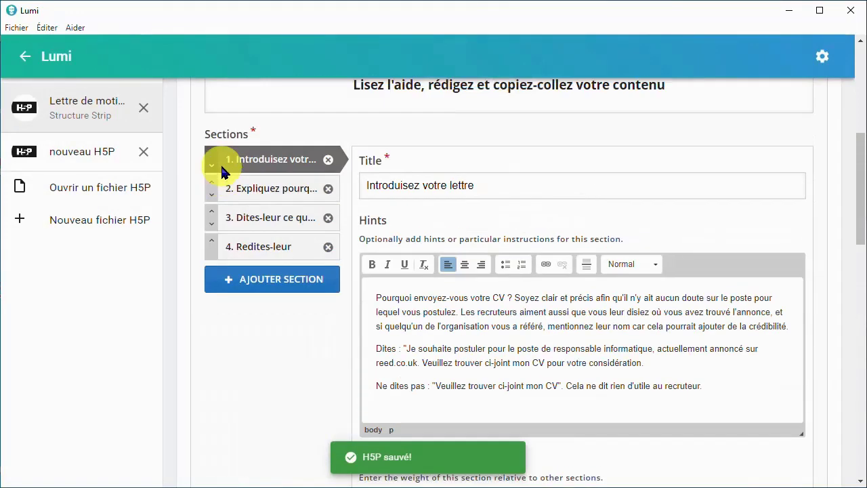
{"action": "scroll", "coordinate": [220, 166], "scroll_direction": "up", "scroll_amount": 5}
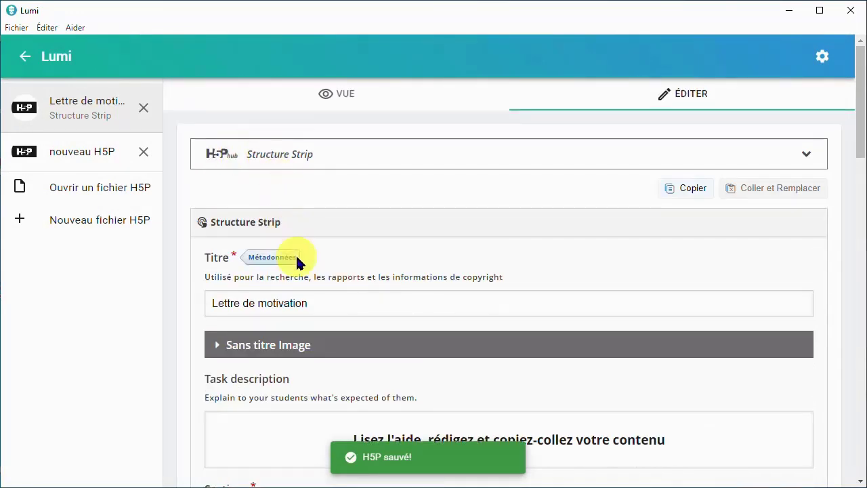
{"action": "left_click_drag", "start_coordinate": [341, 308], "coordinate": [212, 307]}
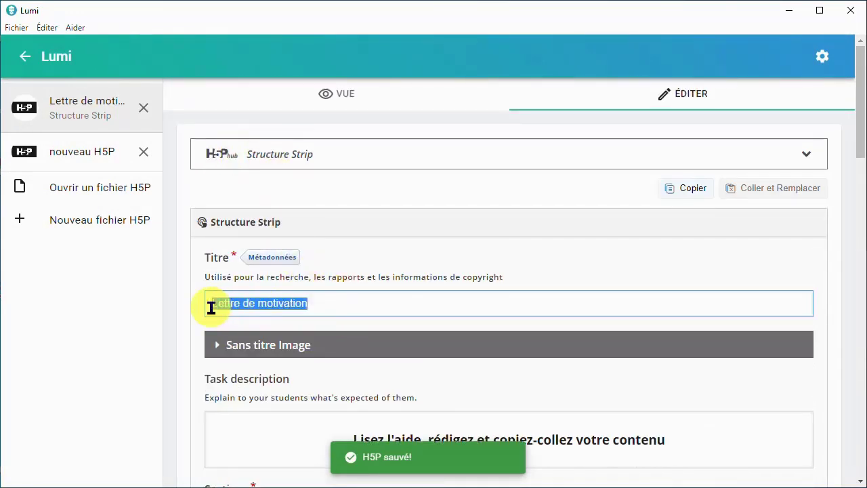
{"action": "left_click", "coordinate": [364, 317]}
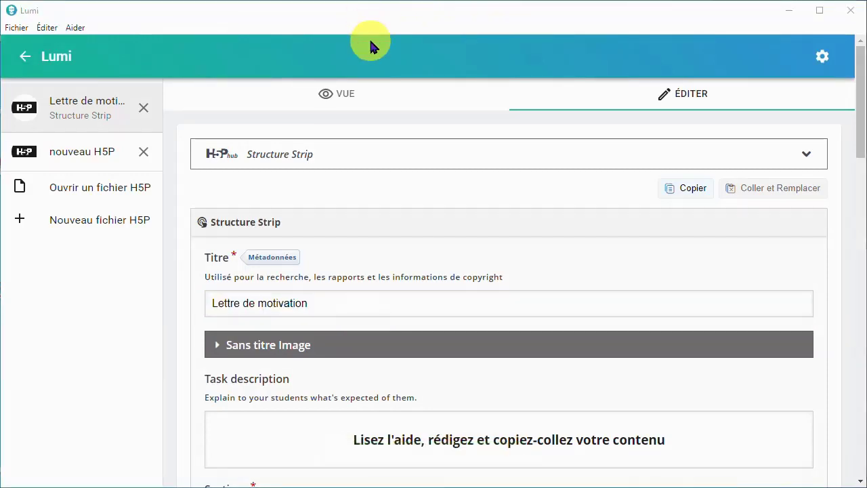
Preview the activity and look through its banner image, task description, writing sections and Copy option
{"action": "left_click", "coordinate": [373, 94]}
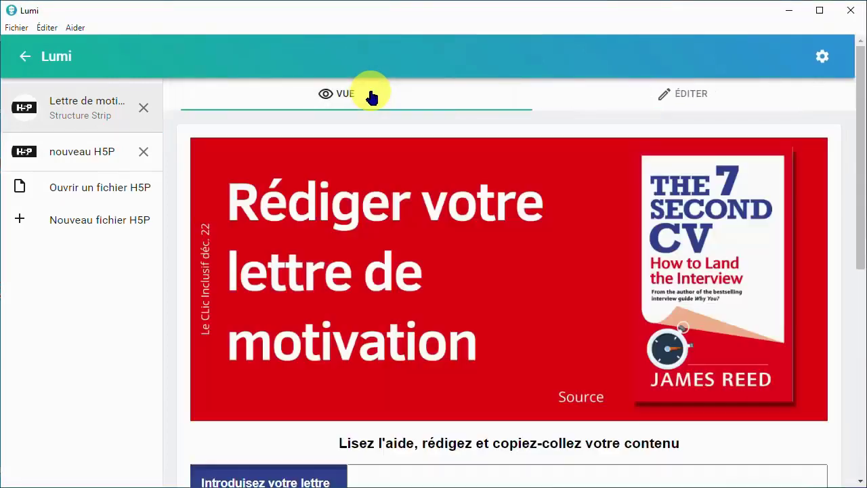
{"action": "scroll", "coordinate": [458, 199], "scroll_direction": "down", "scroll_amount": 4}
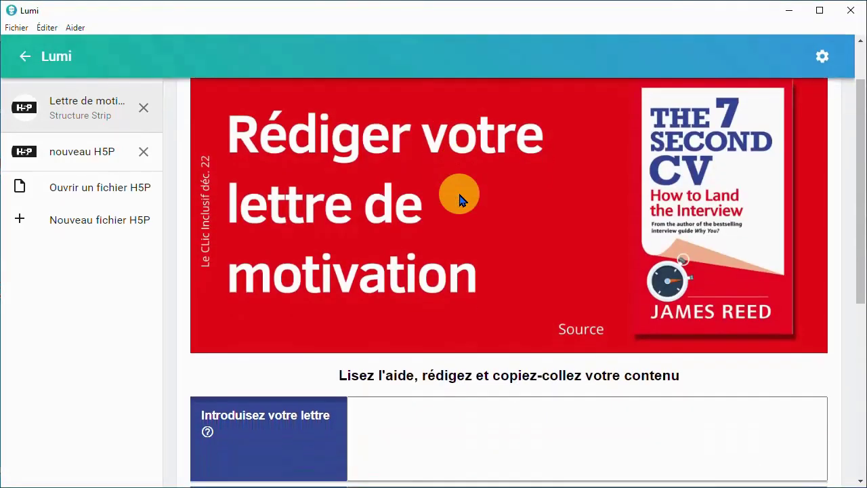
{"action": "left_click", "coordinate": [456, 194]}
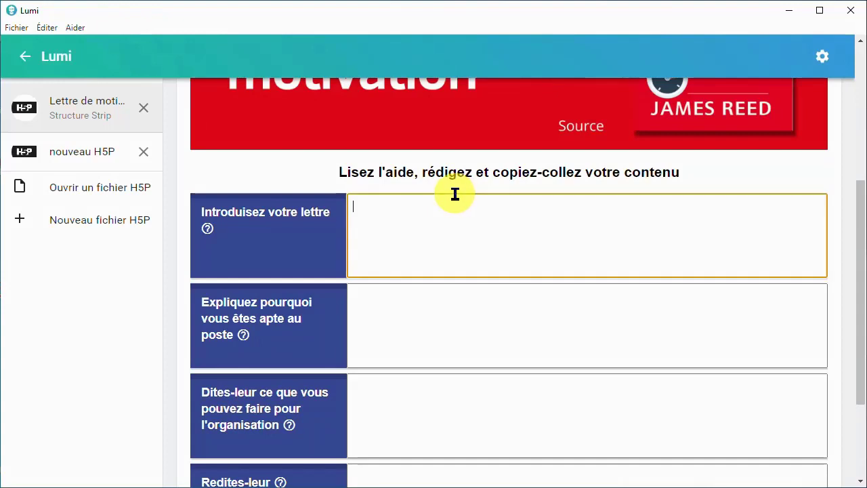
{"action": "scroll", "coordinate": [455, 194], "scroll_direction": "down", "scroll_amount": 1}
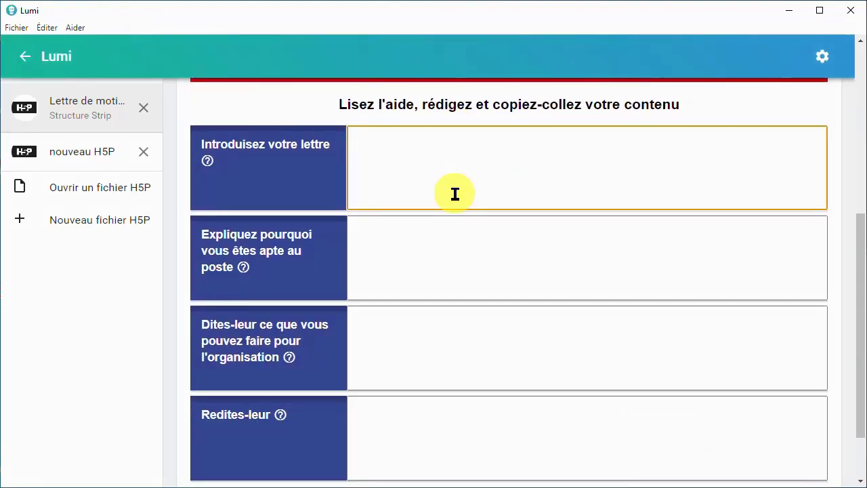
{"action": "scroll", "coordinate": [455, 194], "scroll_direction": "down", "scroll_amount": 1}
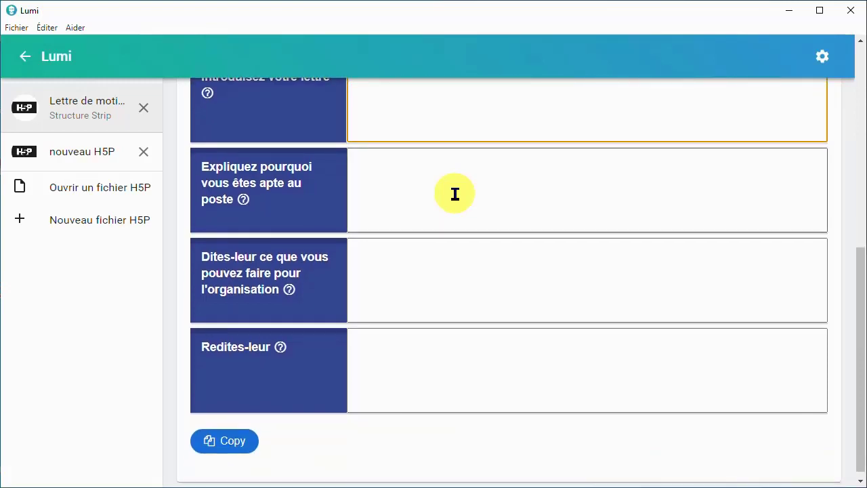
{"action": "scroll", "coordinate": [455, 194], "scroll_direction": "up", "scroll_amount": 1}
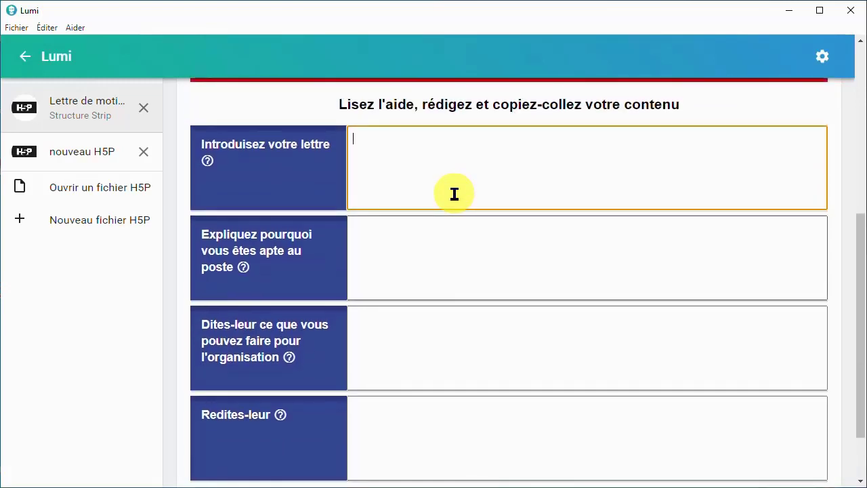
Export the activity as an all-in-one HTML file named "Rédiger une lettre de motivation", replacing the existing file
{"action": "left_click", "coordinate": [18, 29]}
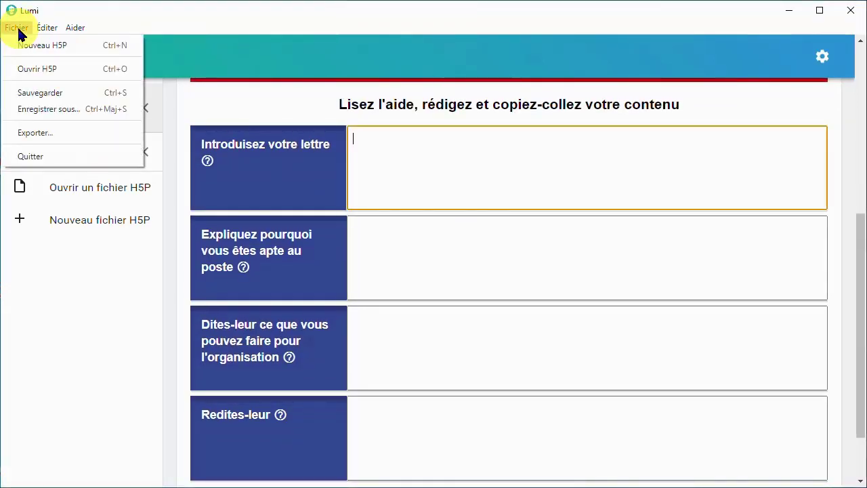
{"action": "left_click", "coordinate": [30, 139]}
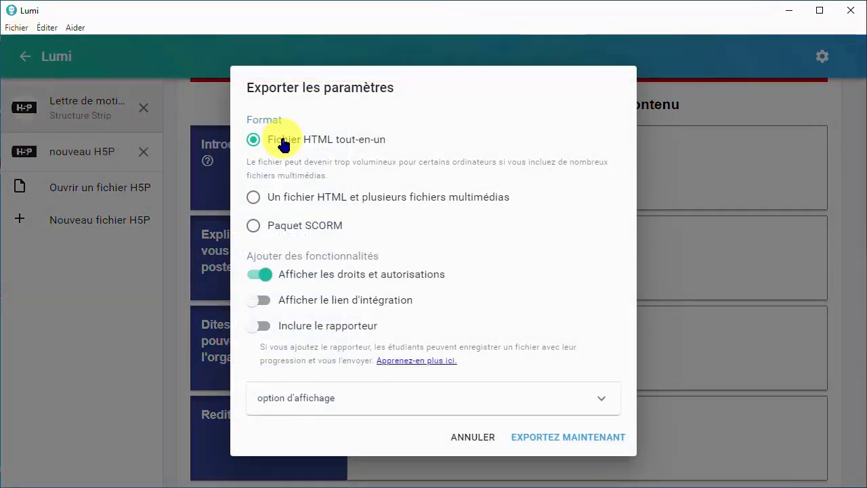
{"action": "left_click", "coordinate": [573, 437]}
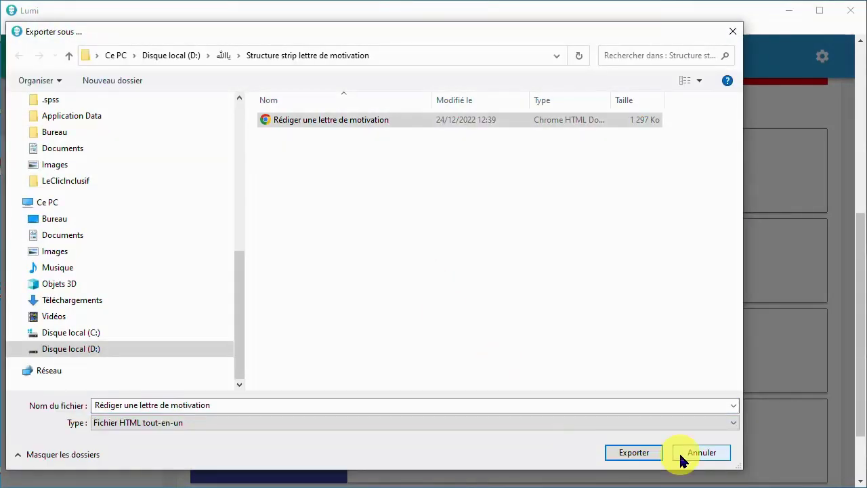
{"action": "left_click", "coordinate": [654, 461]}
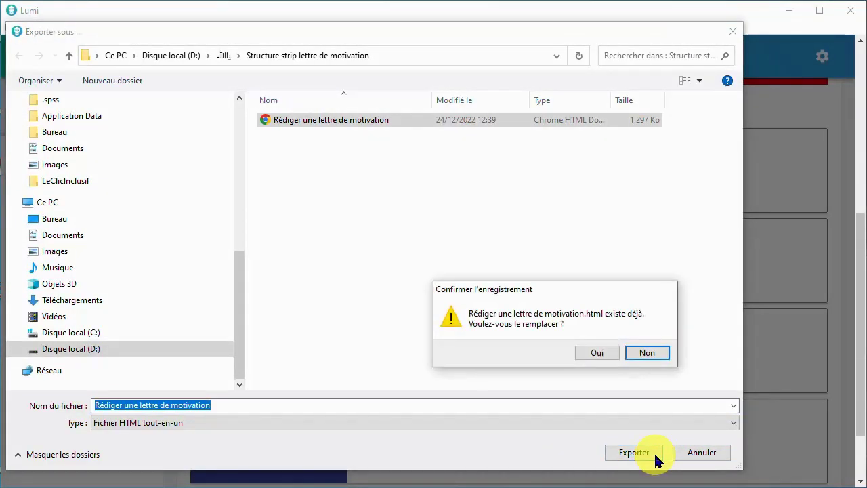
{"action": "left_click", "coordinate": [598, 352]}
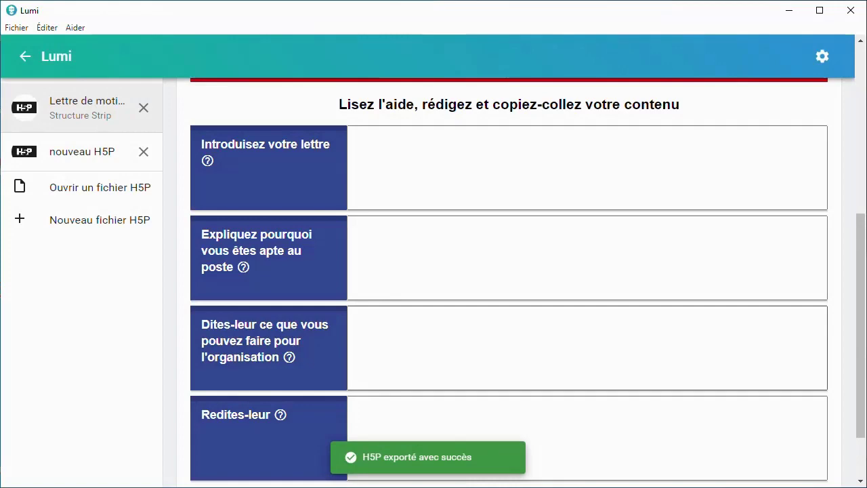
Export the activity again in the format with one HTML file and several multimedia files
{"action": "left_click", "coordinate": [16, 27]}
{"action": "left_click", "coordinate": [37, 134]}
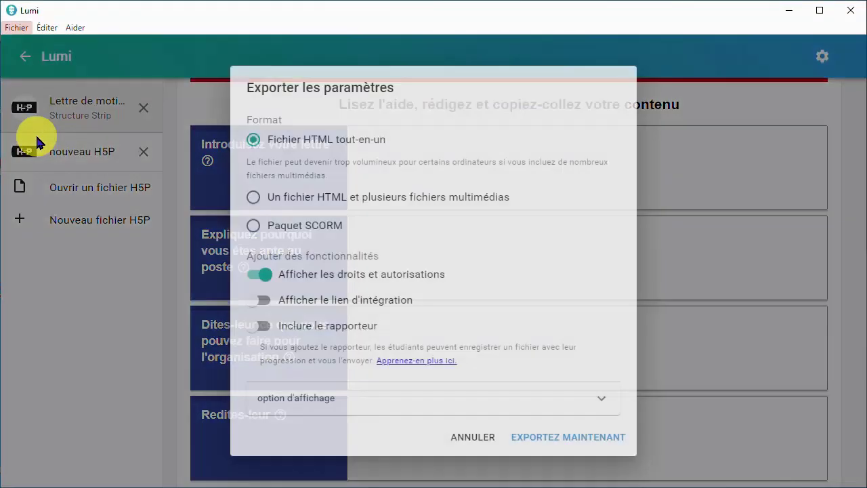
{"action": "left_click", "coordinate": [253, 198]}
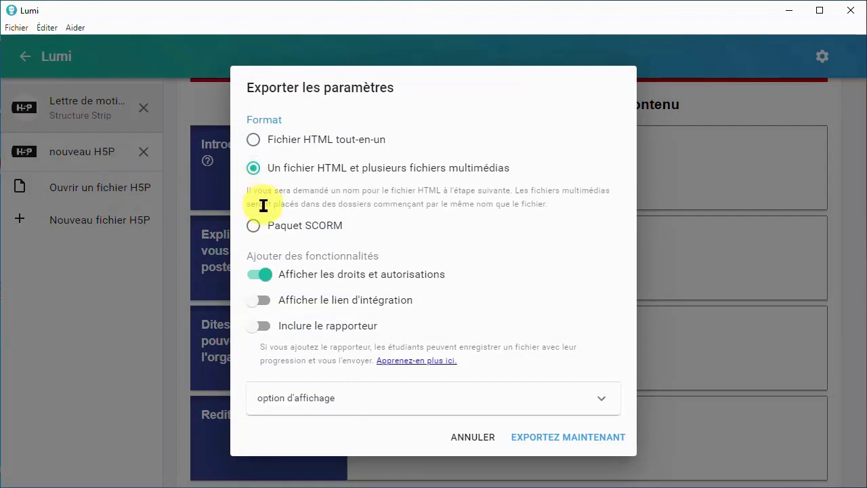
{"action": "left_click", "coordinate": [554, 437]}
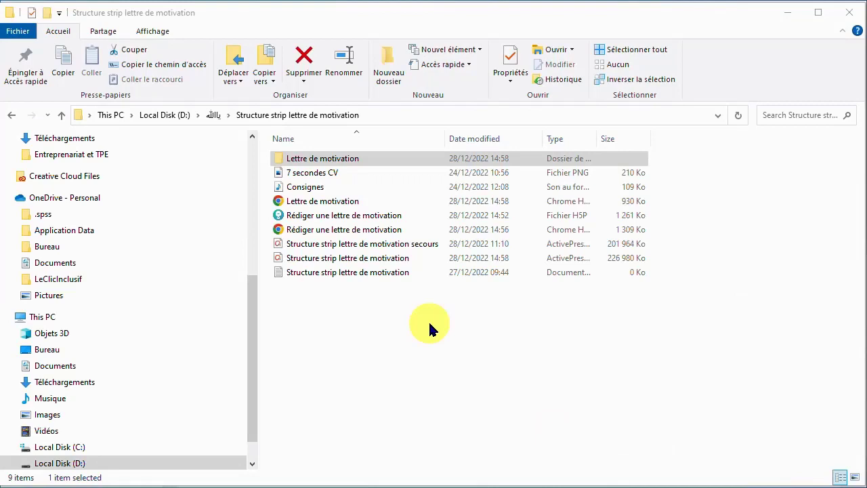
In File Explorer, inspect the exported "Rédiger une lettre de motivation" HTML file and the "Lettre de motivation" media folder
{"action": "left_click", "coordinate": [359, 228]}
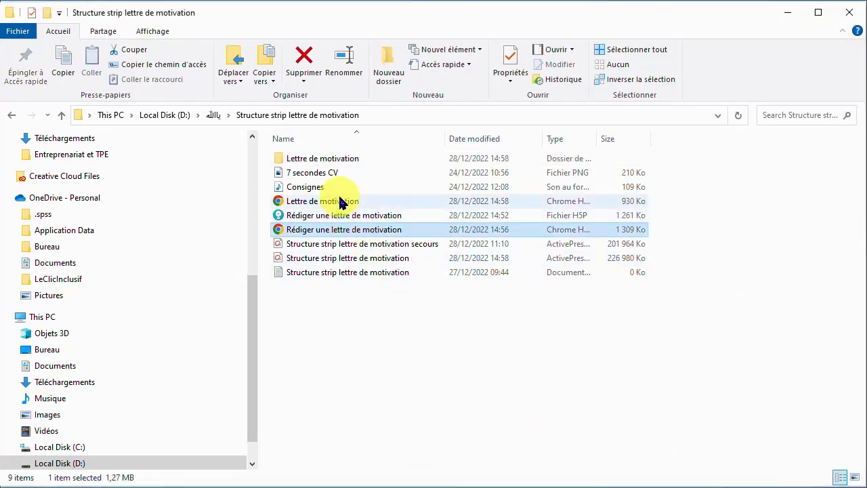
{"action": "left_click", "coordinate": [337, 161]}
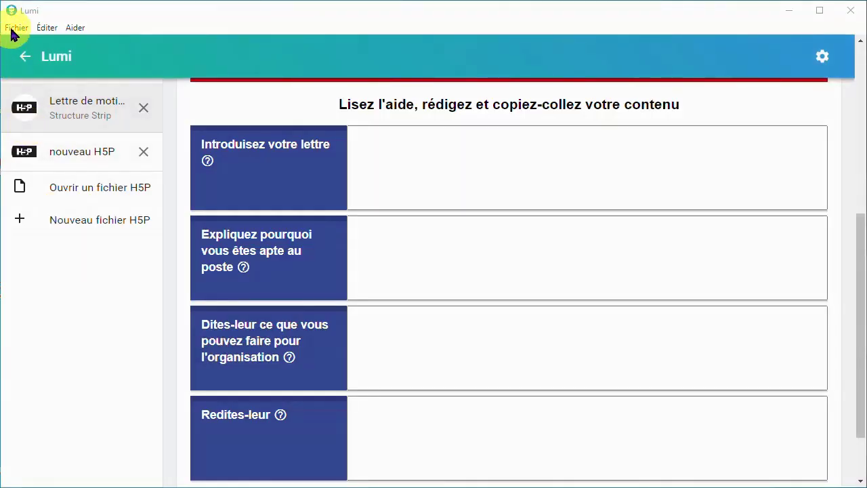
Start another export of the activity and choose the "Paquet SCORM" format
{"action": "left_click", "coordinate": [21, 33]}
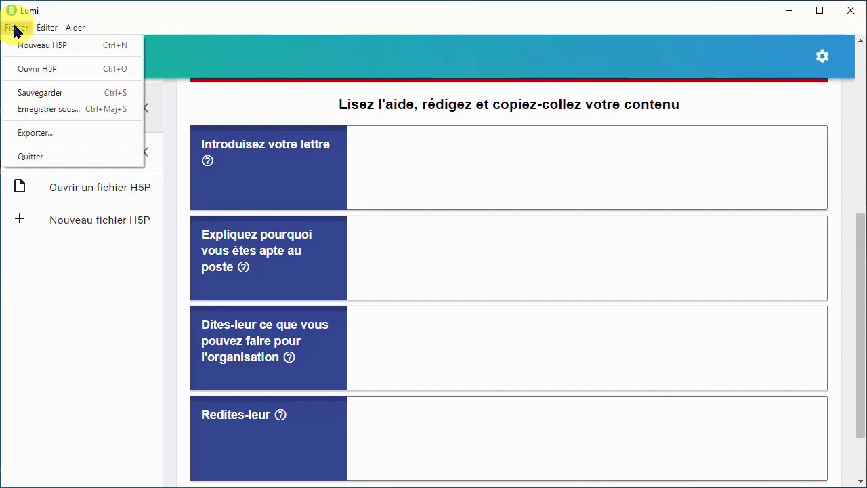
{"action": "left_click", "coordinate": [67, 132]}
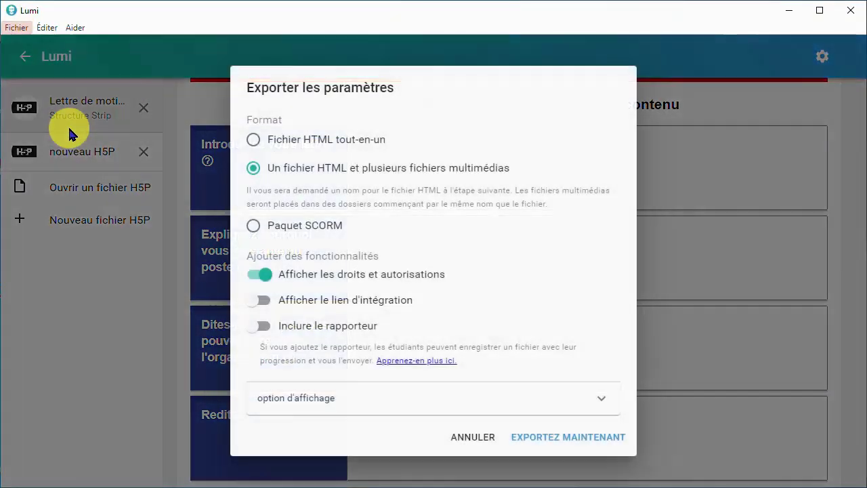
{"action": "left_click", "coordinate": [253, 226]}
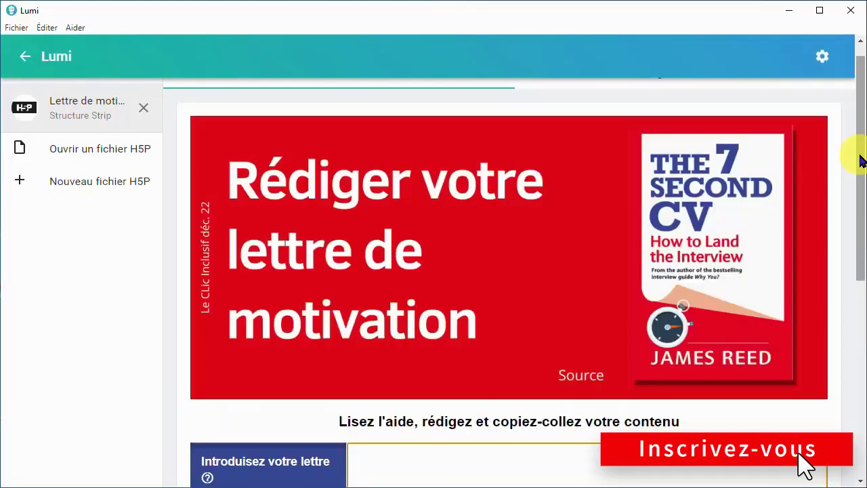
View the help for the "Introduisez votre lettre" section, and copy the completed letter from the activity into a blank Notepad document
{"action": "left_click_drag", "start_coordinate": [860, 153], "coordinate": [859, 277]}
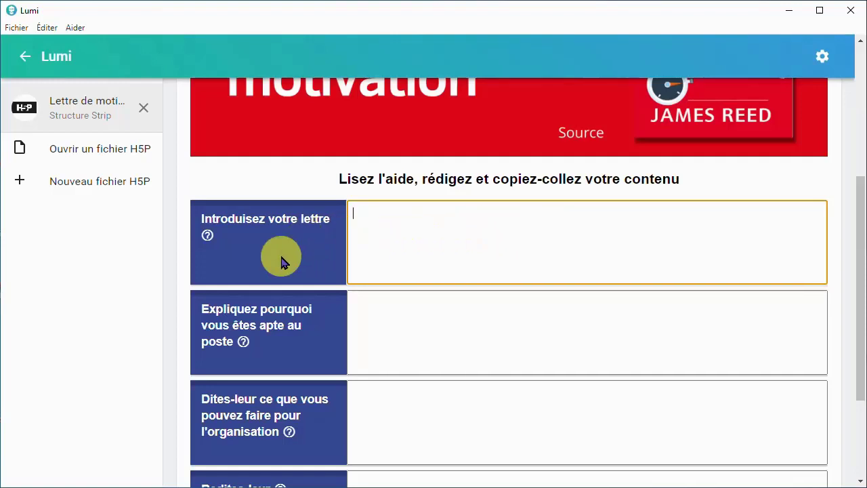
{"action": "left_click", "coordinate": [206, 237]}
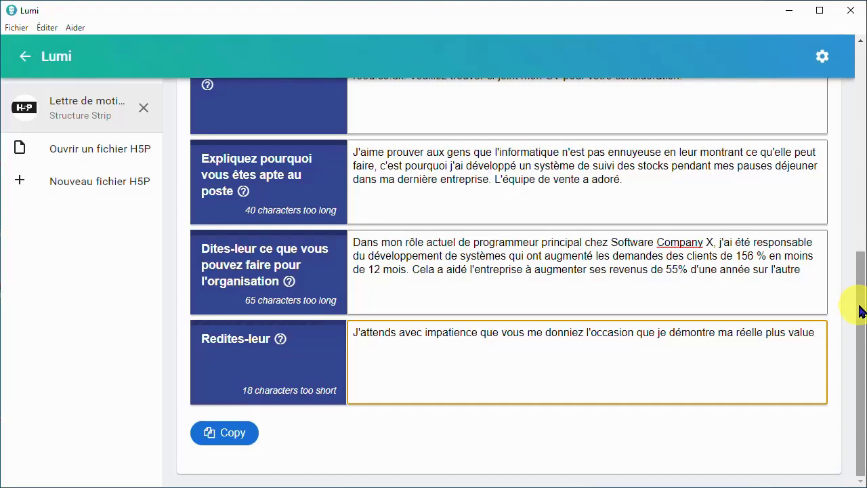
{"action": "left_click", "coordinate": [229, 443]}
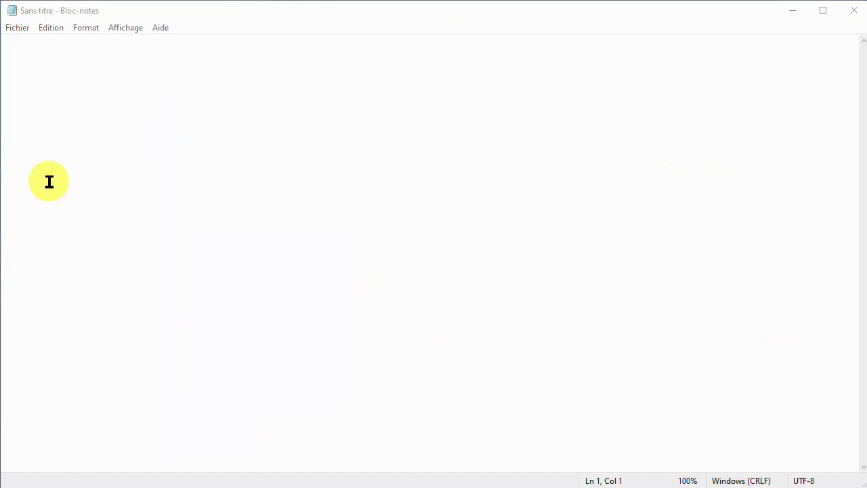
{"action": "left_click", "coordinate": [49, 99]}
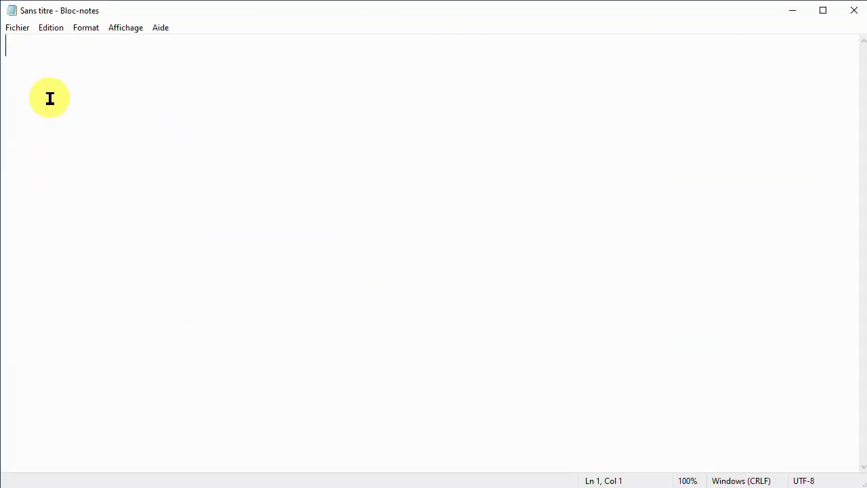
{"action": "key", "text": "ctrl+v"}
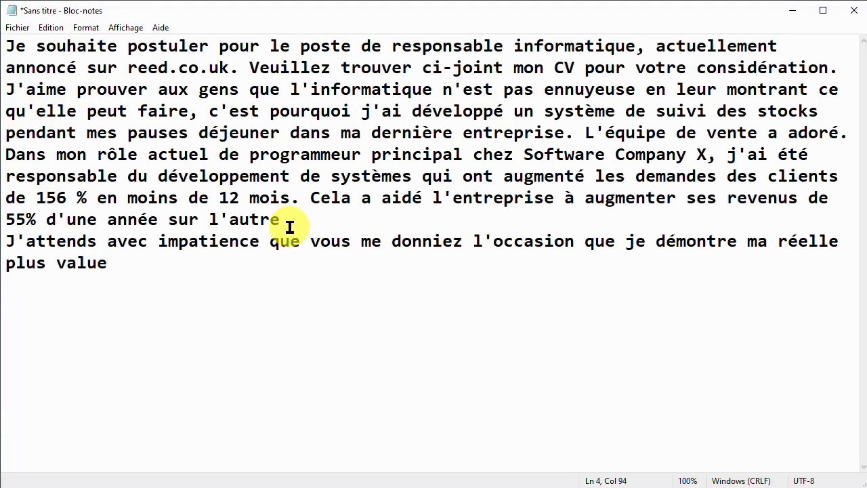